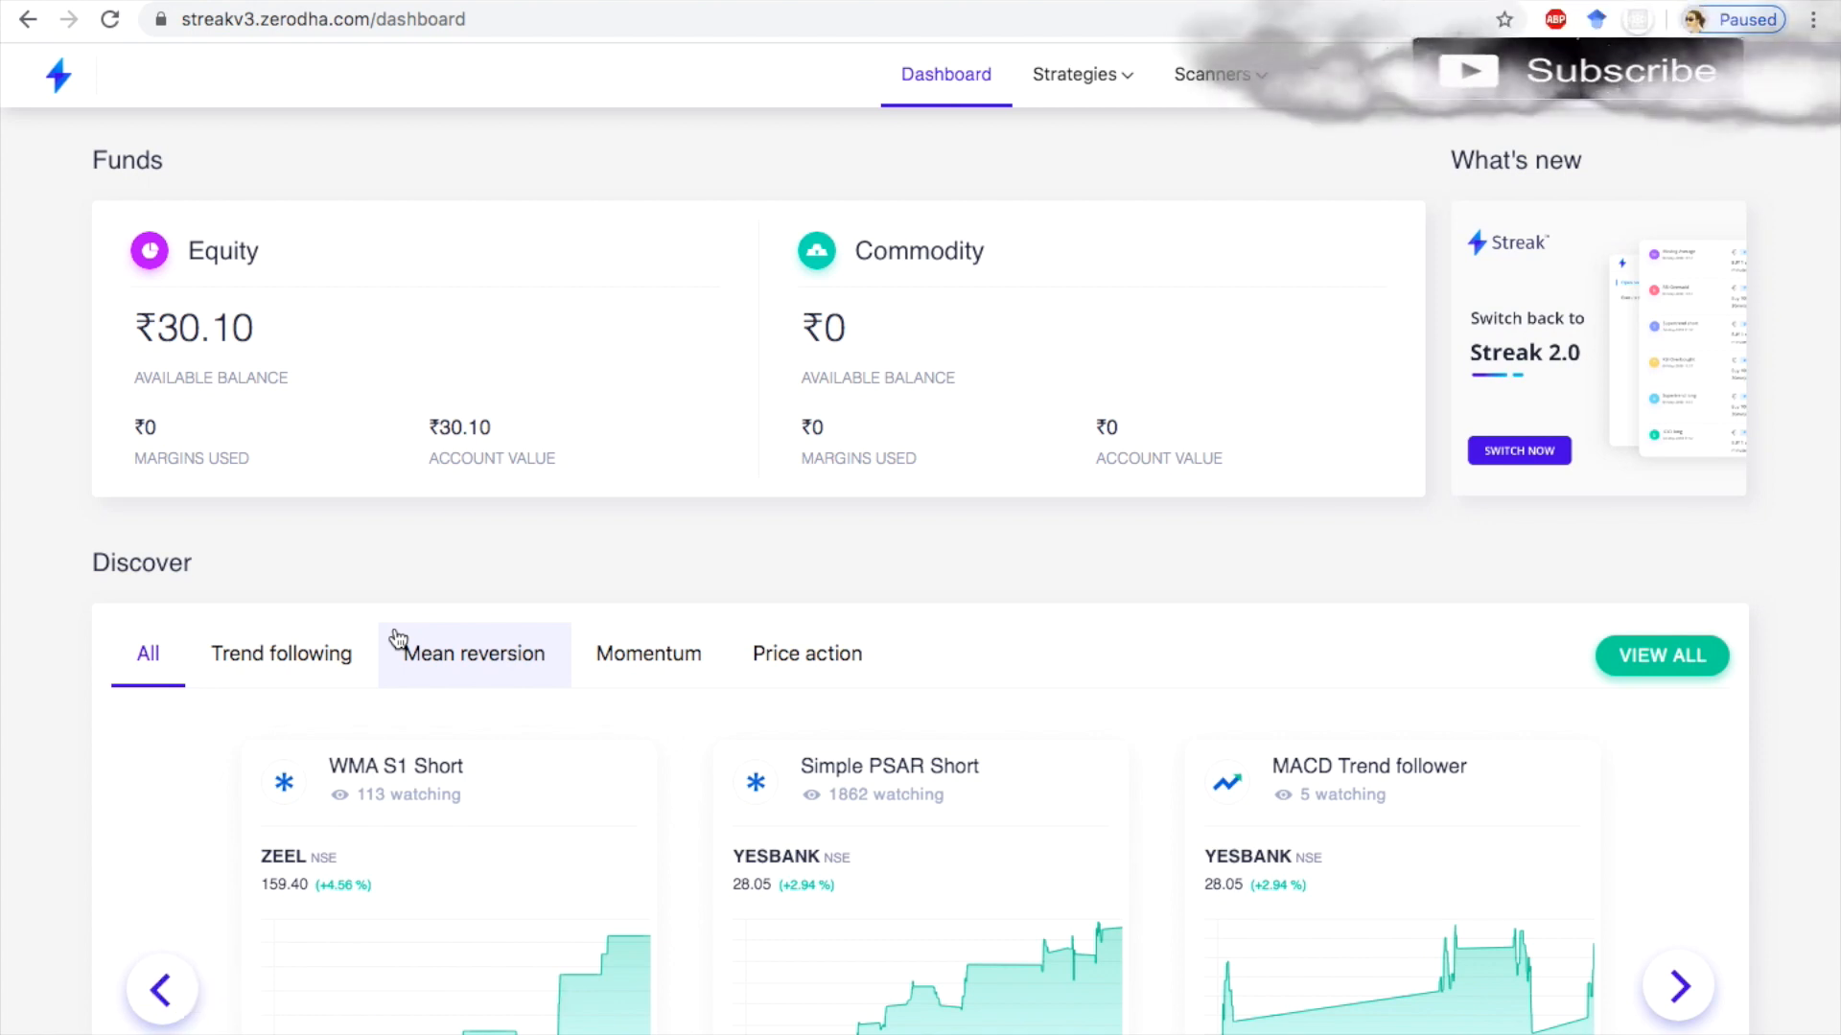
# Expand the Scanners menu from the Streak dashboard.
pyautogui.click(1237, 74)
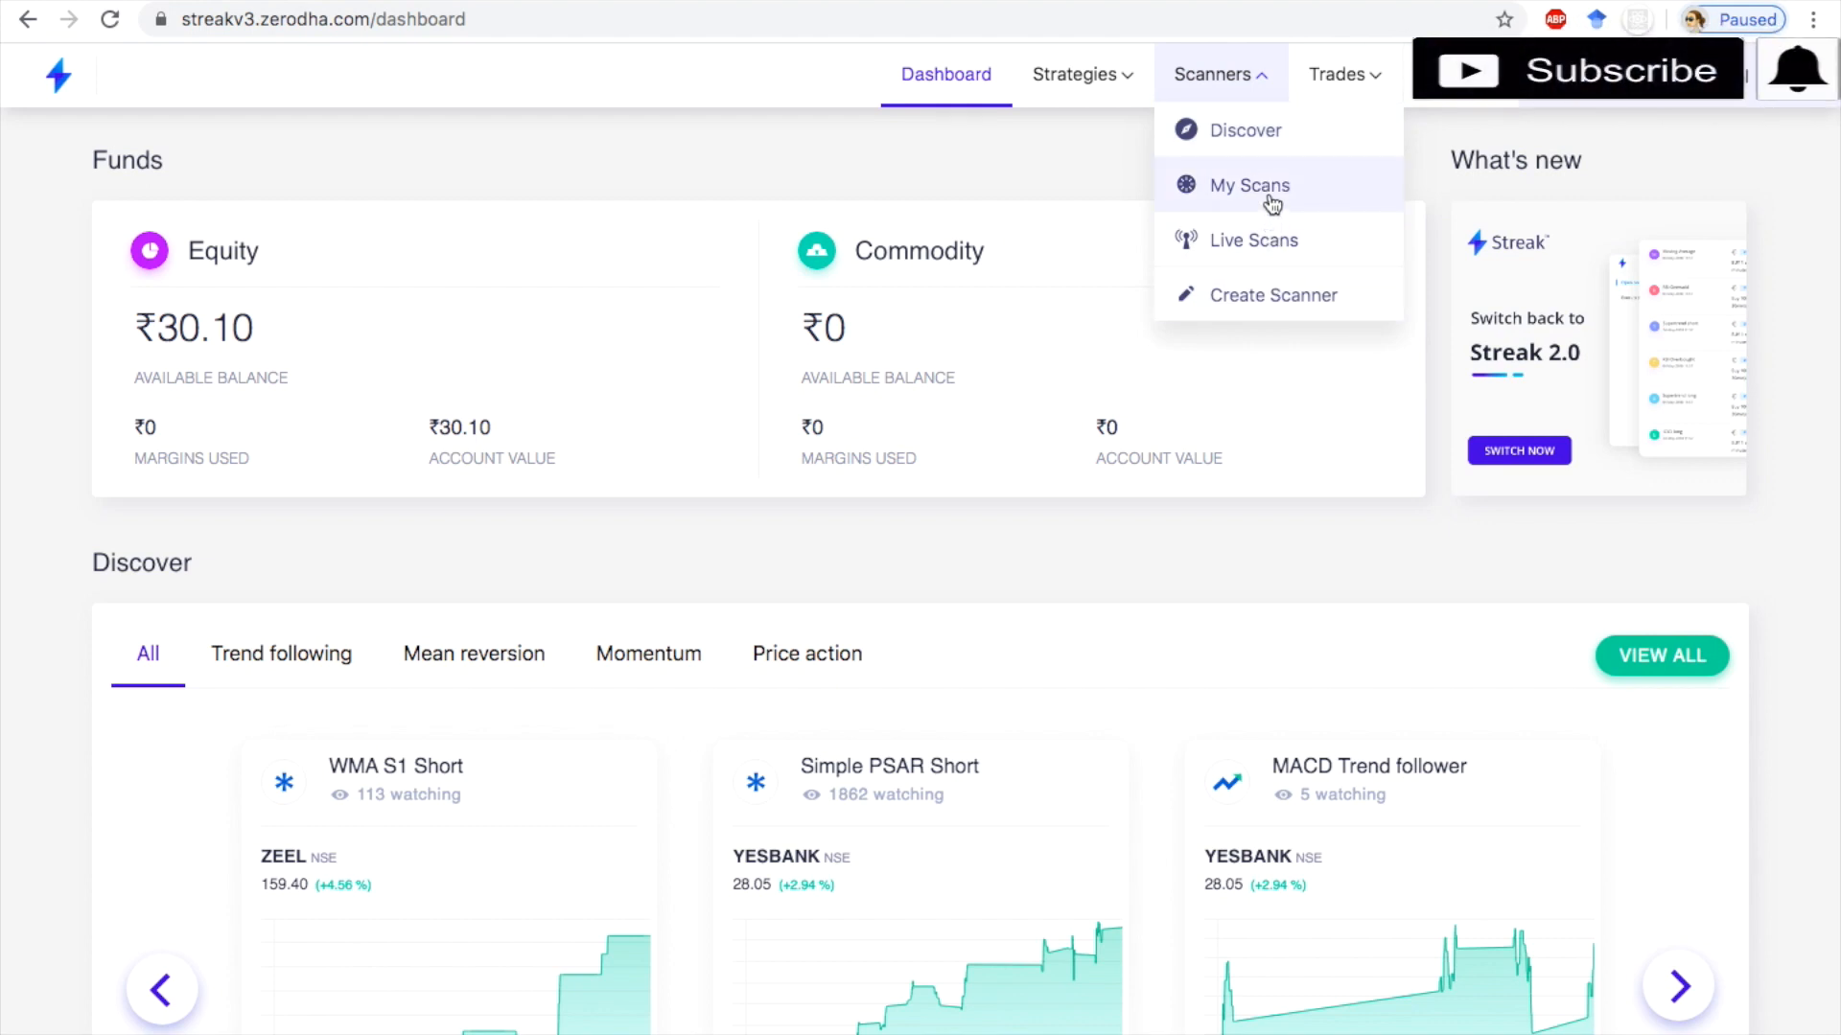
# From My Scans, edit the Supertreand 1d scanner and set its time frame to 1 Day.
pyautogui.click(1268, 192)
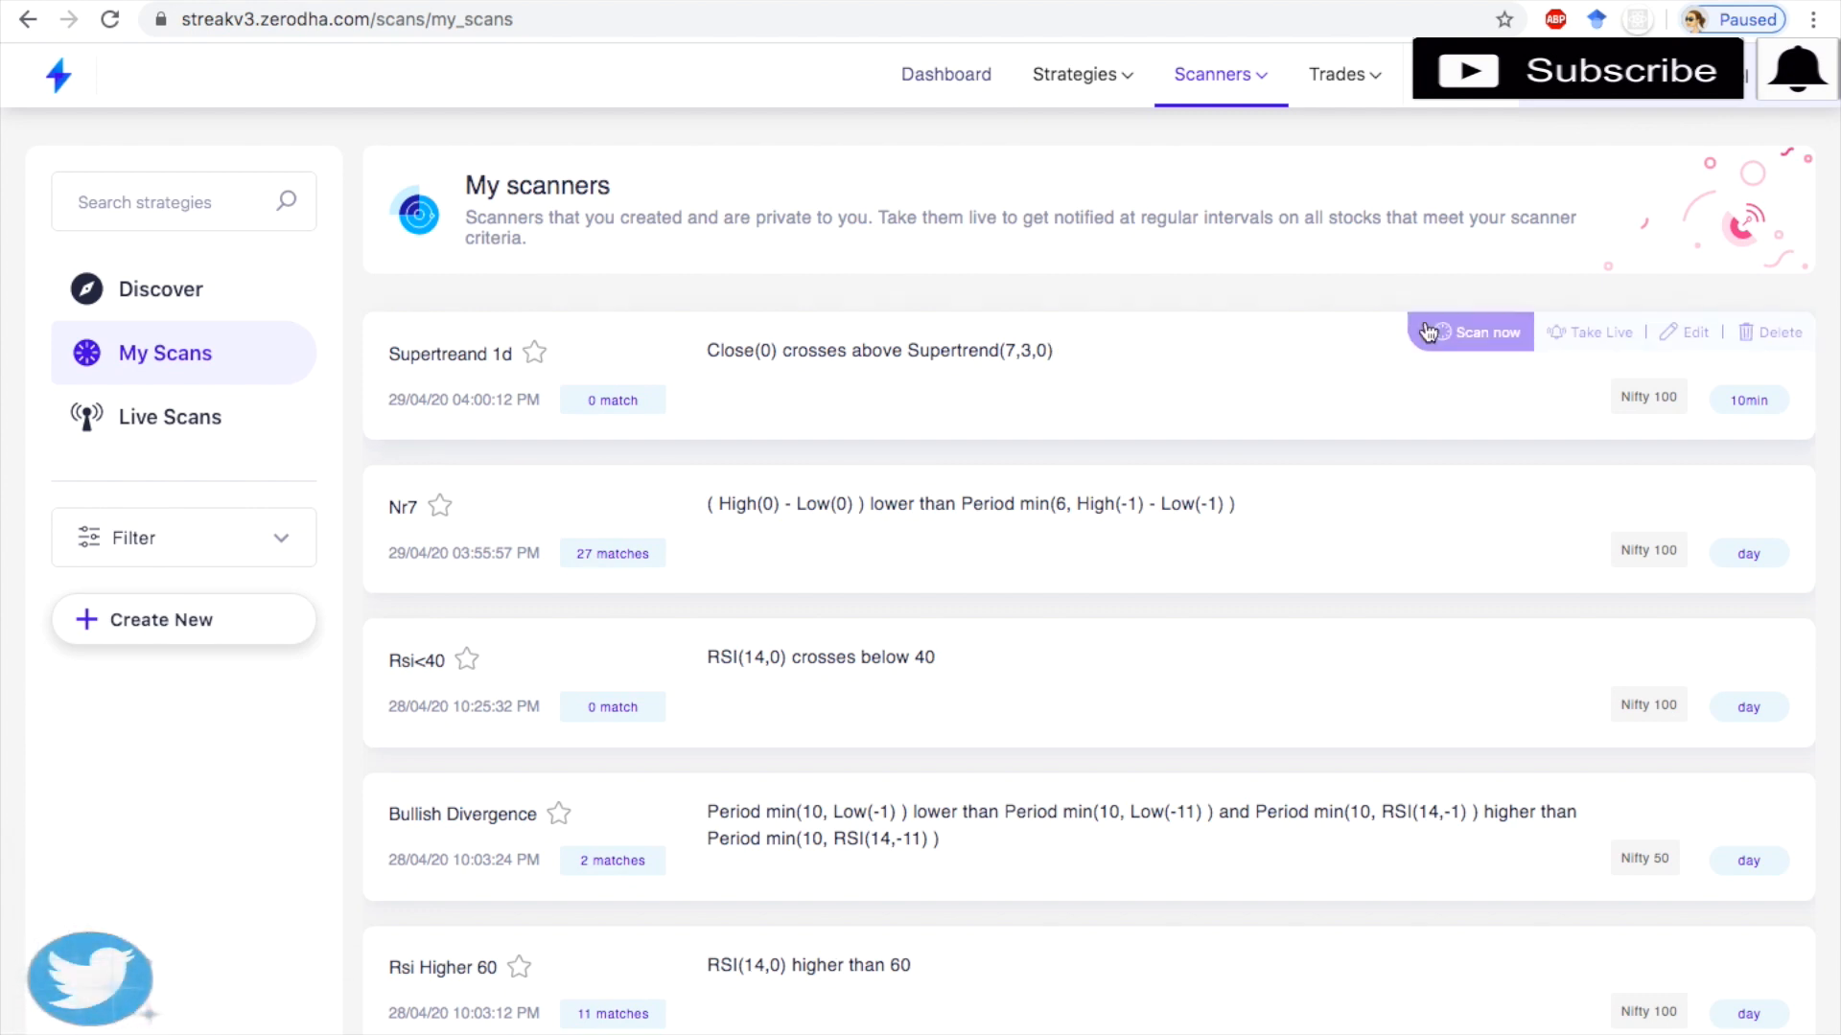
pyautogui.click(1686, 332)
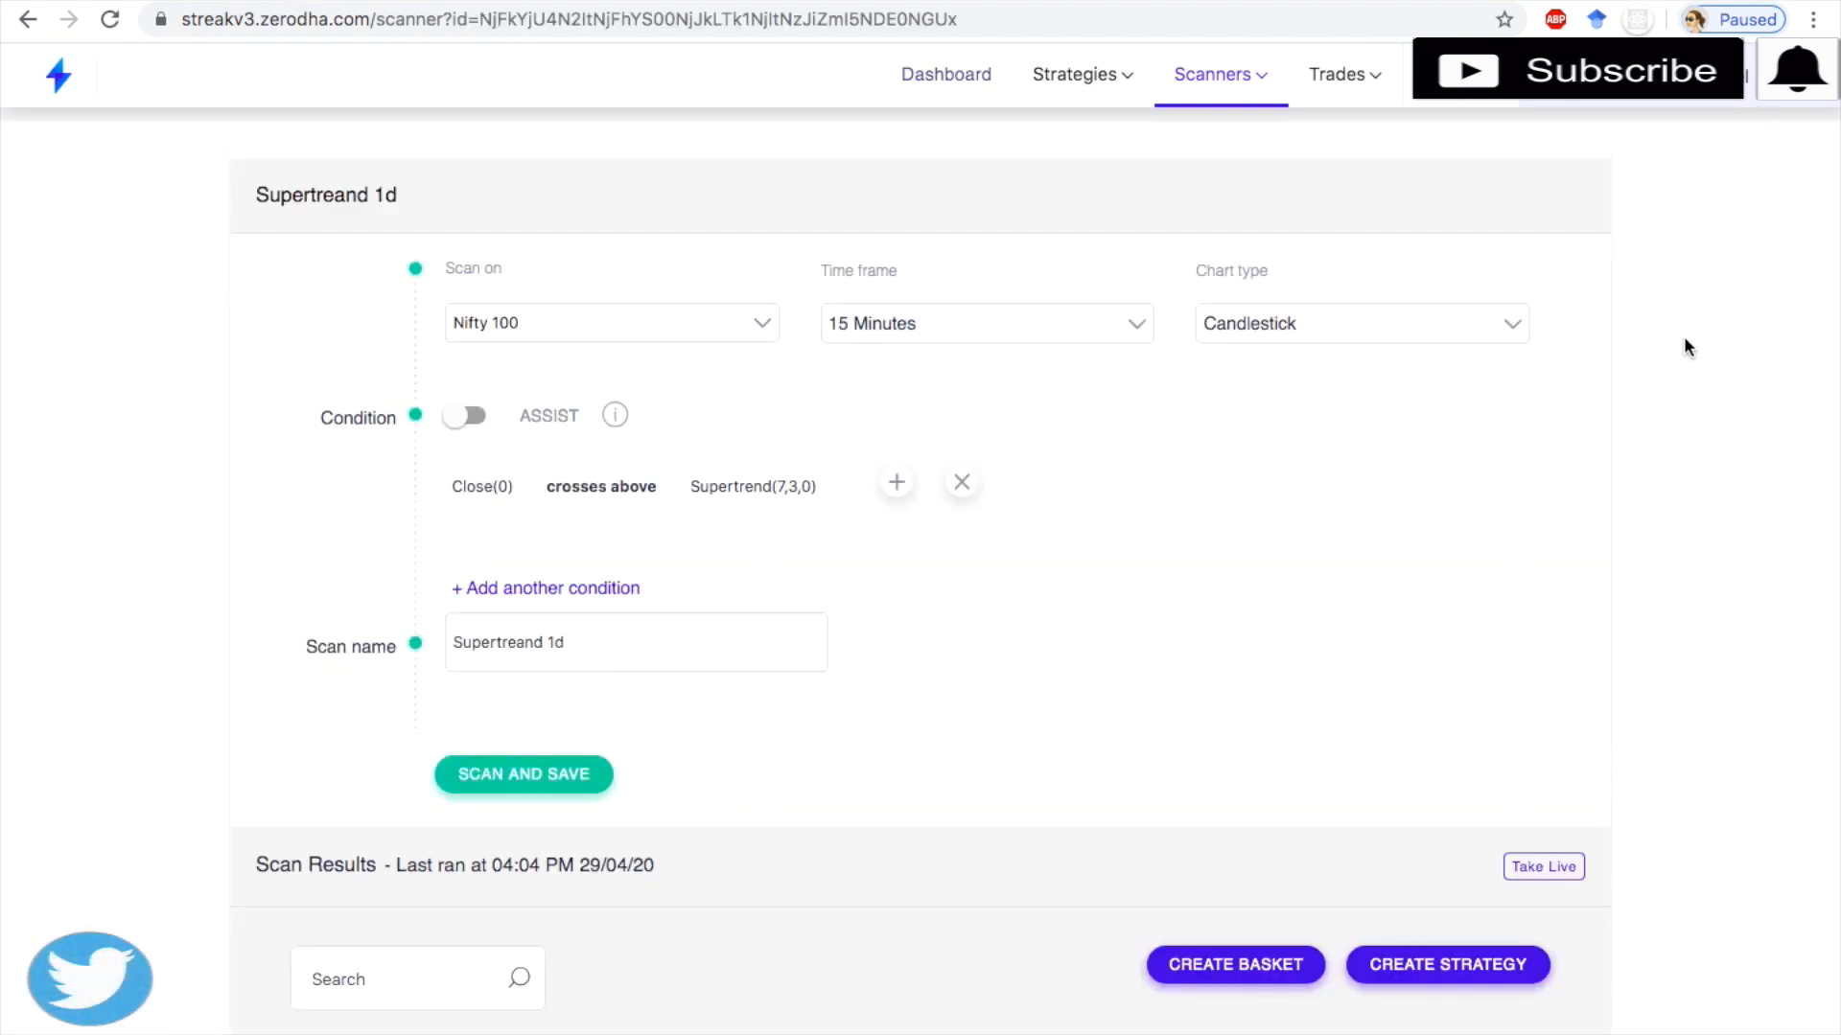
pyautogui.scroll(-1, 1243, 638)
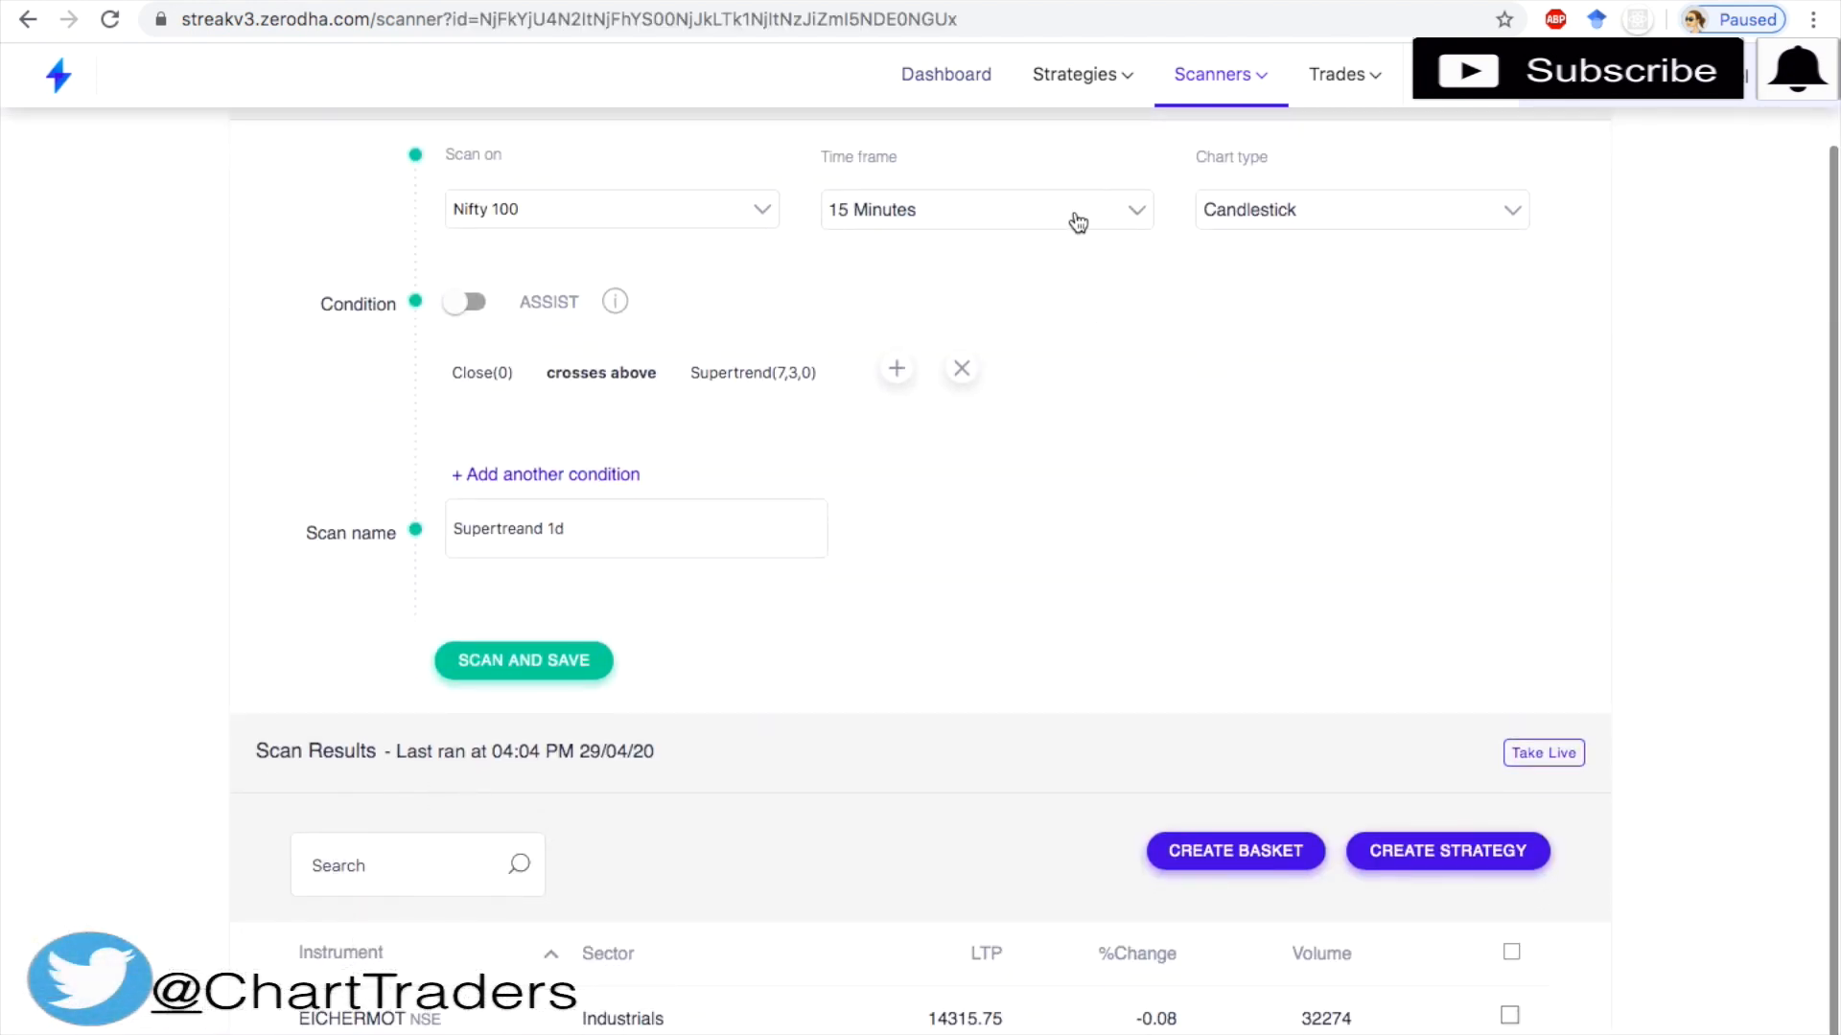
pyautogui.click(986, 209)
pyautogui.scroll(-2, 1031, 403)
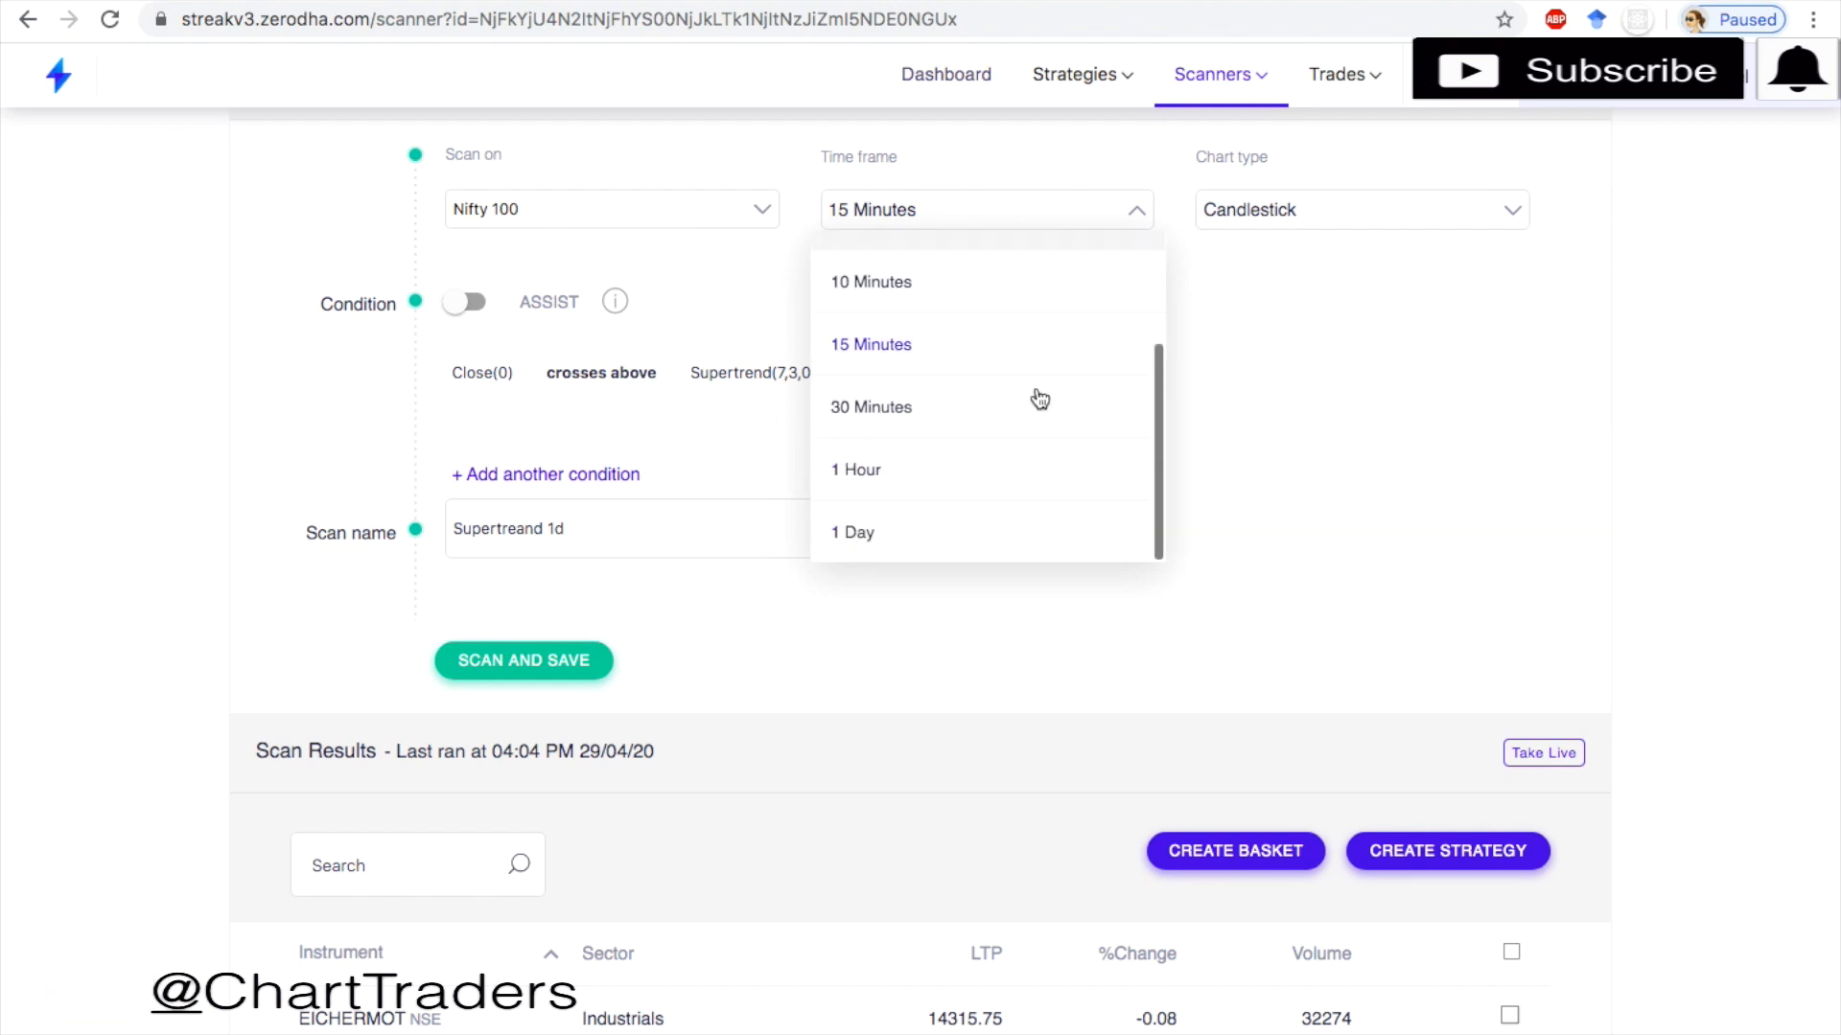
pyautogui.click(947, 551)
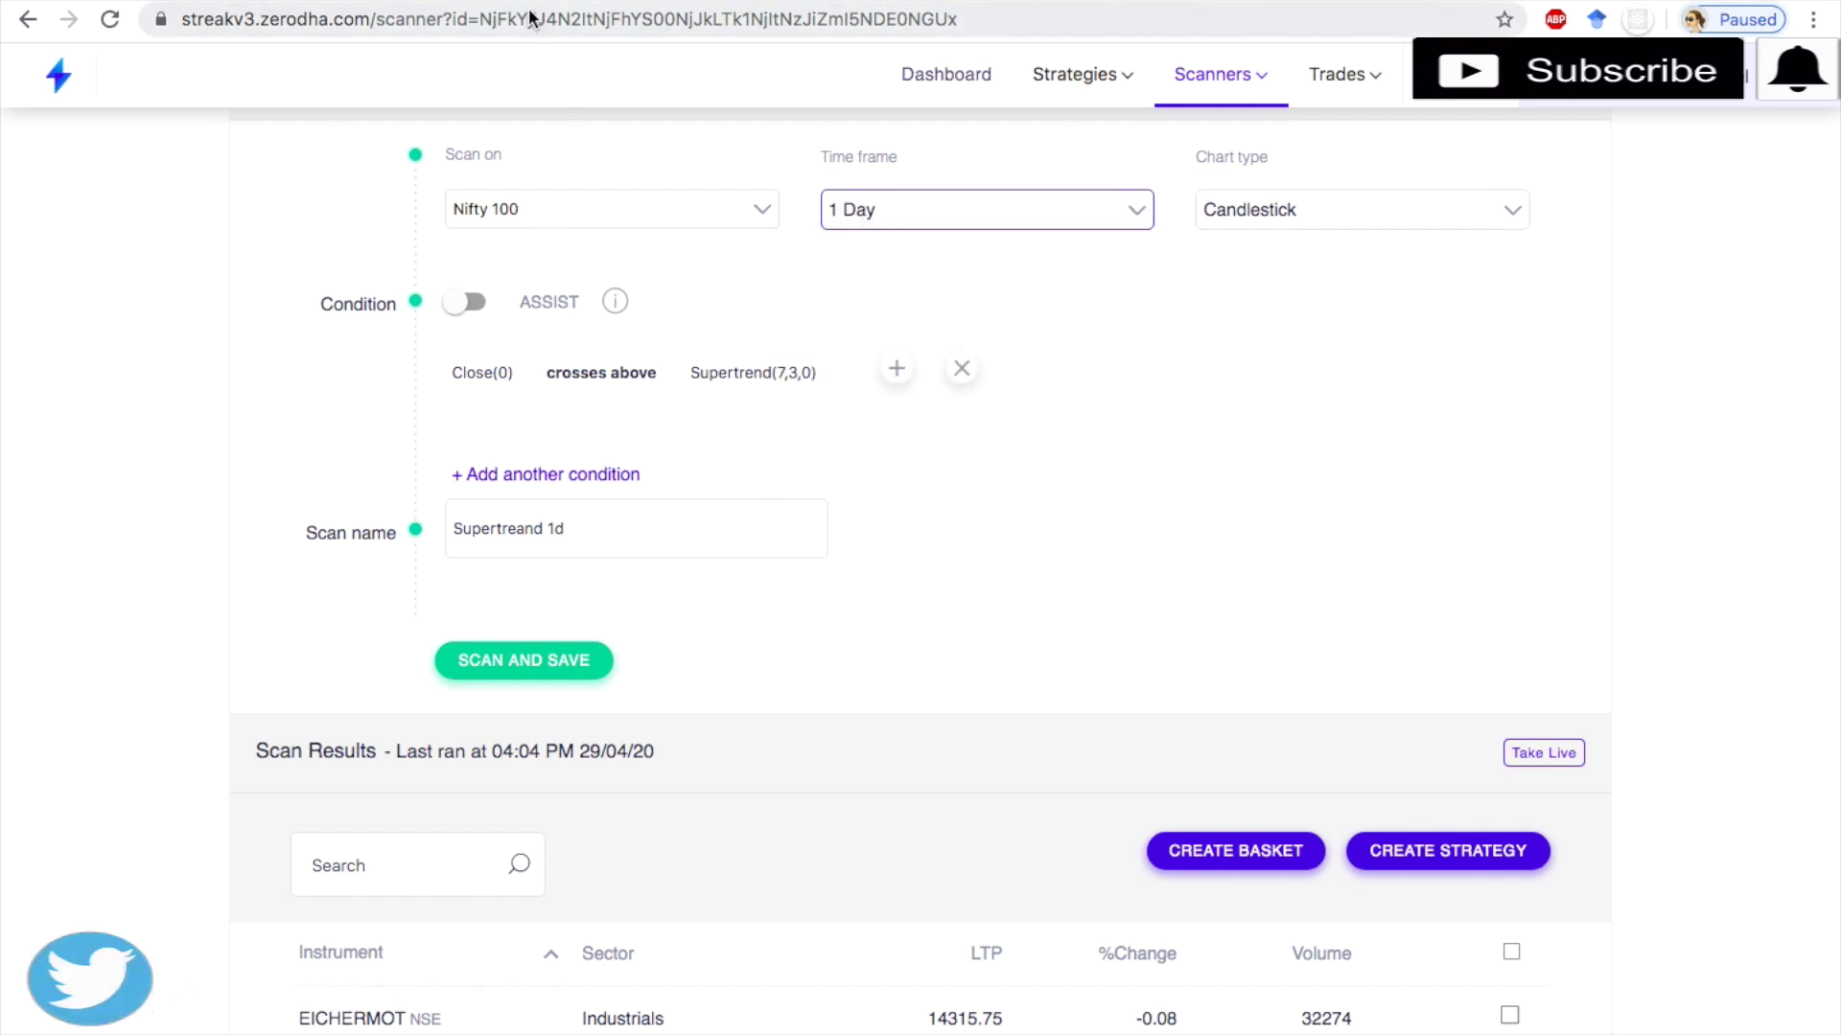
# In Kite, chart CADILAHC and add a Supertrend indicator with period 7 and multiplier 3.
pyautogui.hotkey('ctrl', 'Tab')
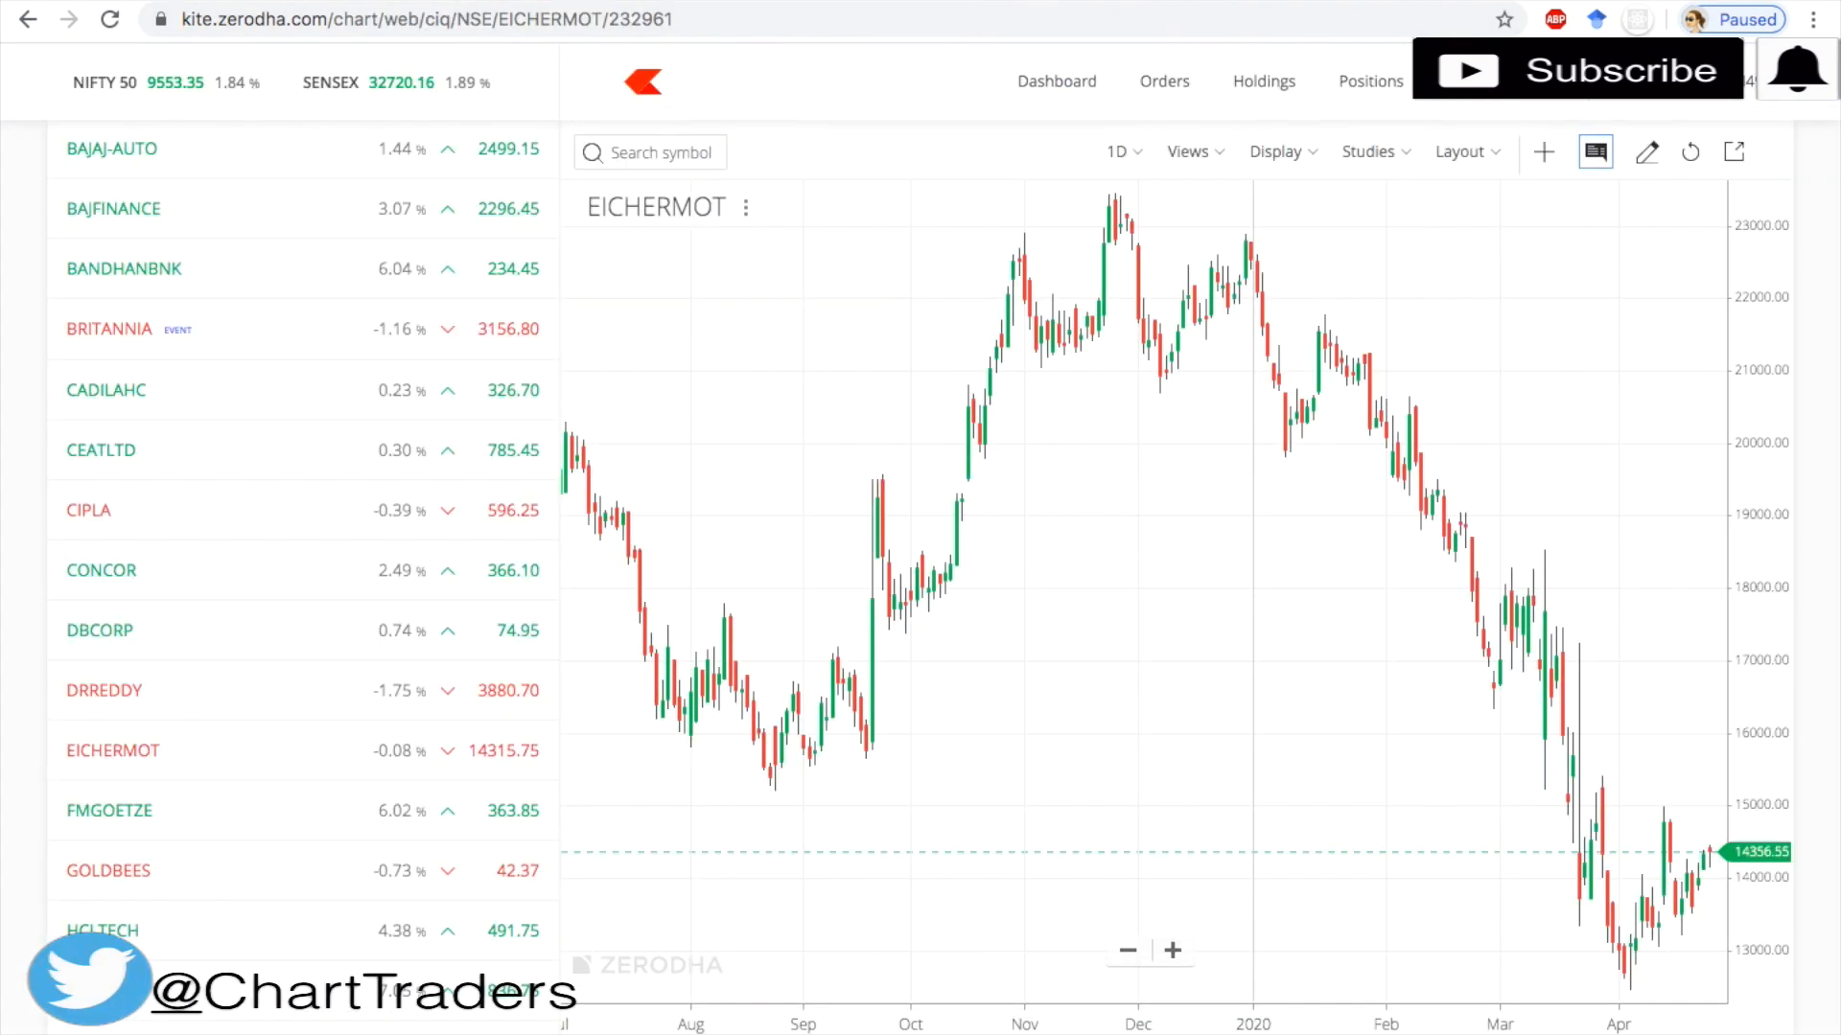
pyautogui.click(392, 391)
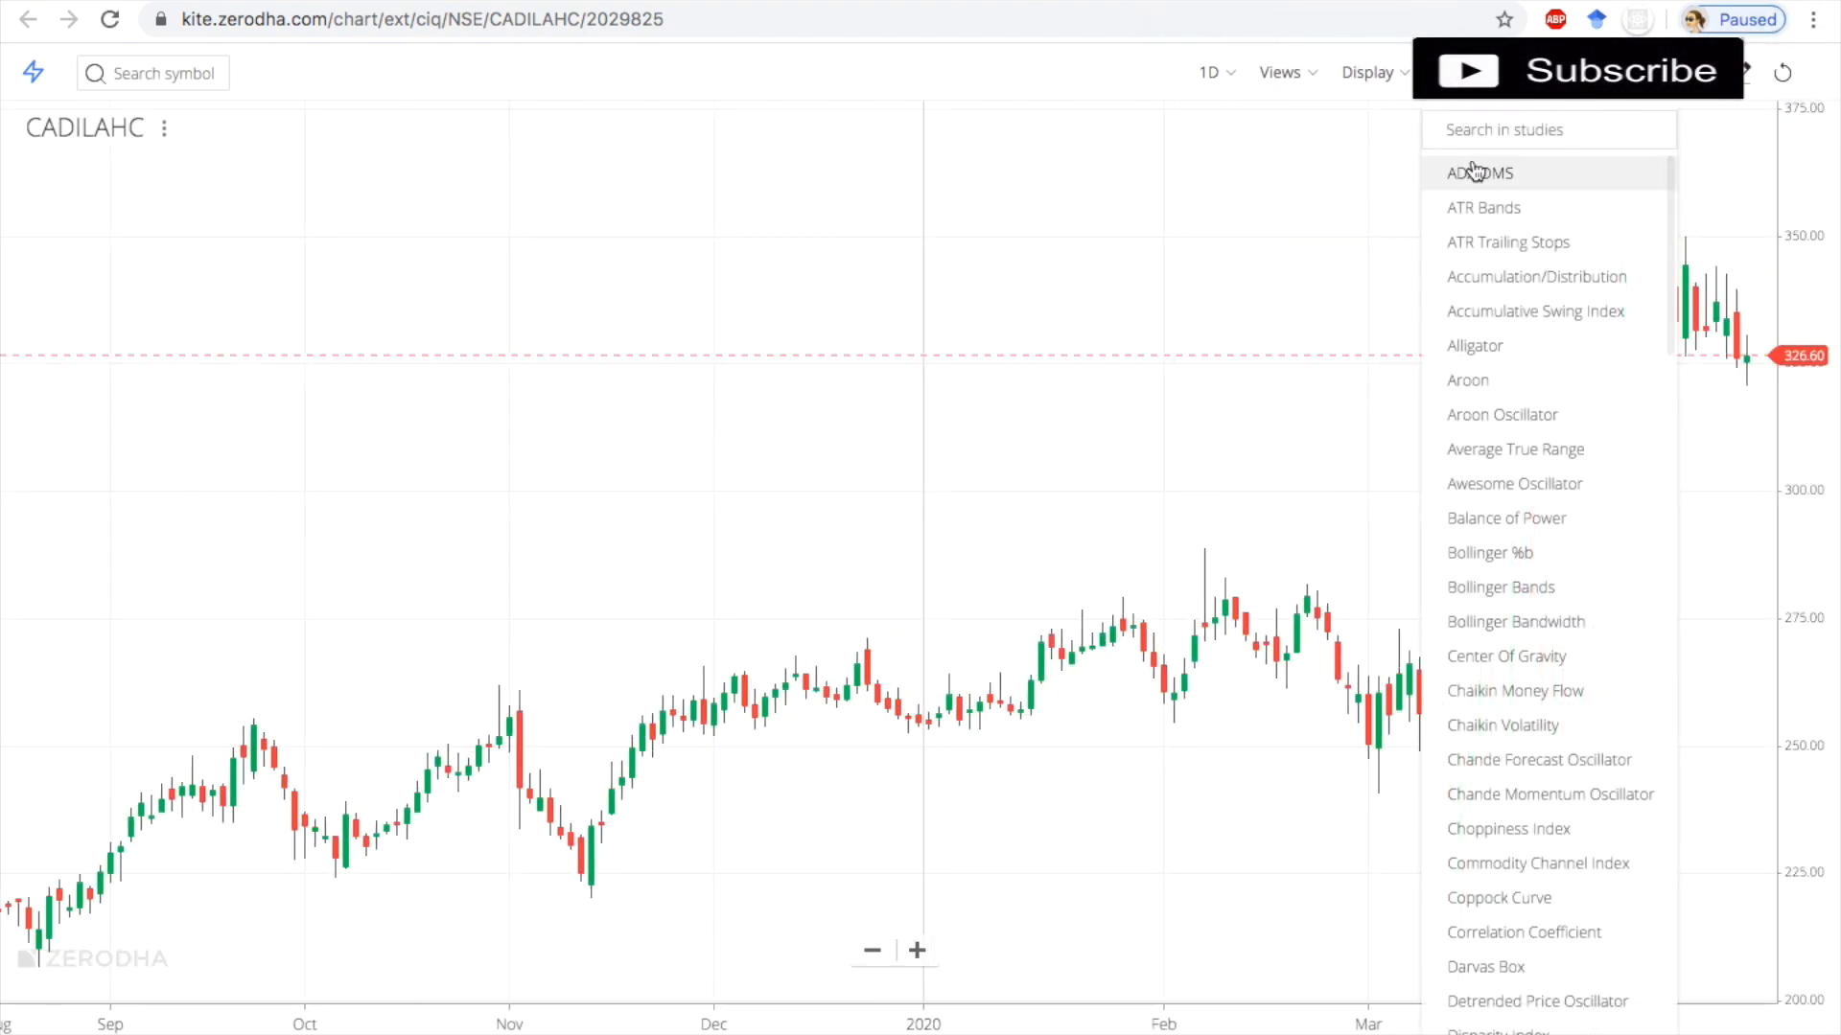
pyautogui.write('supe')
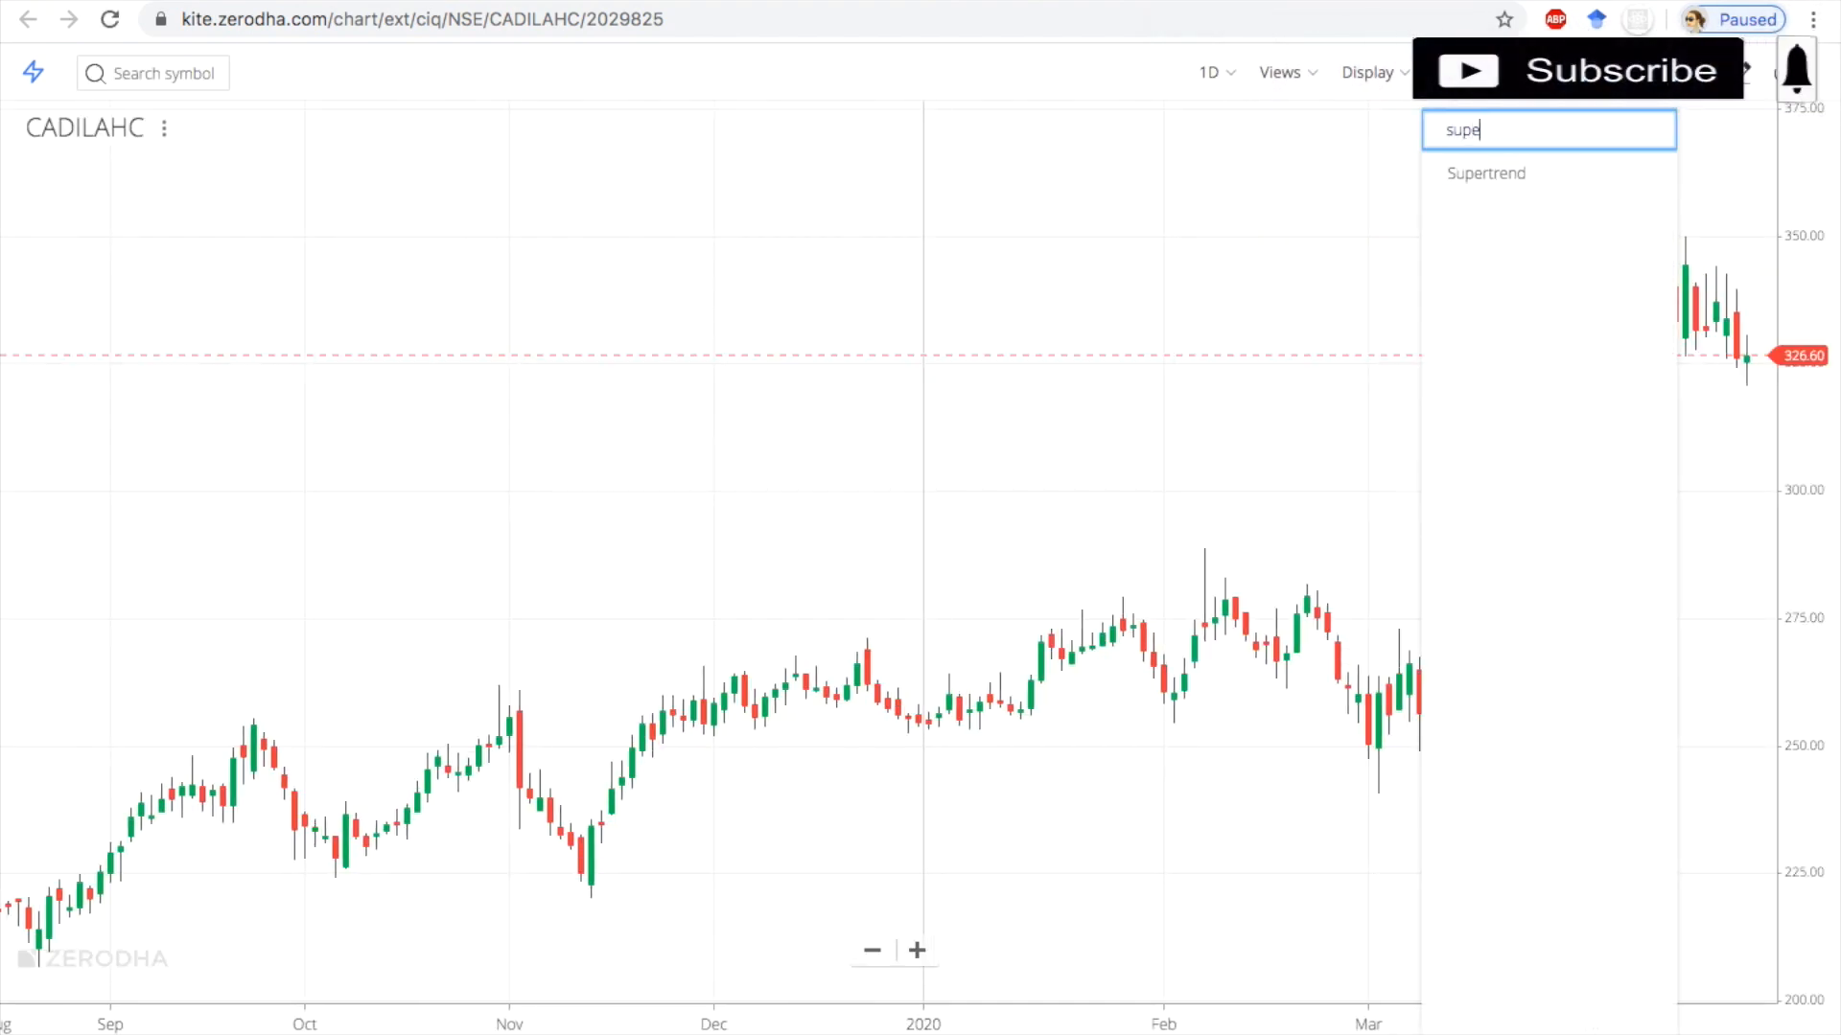
pyautogui.write('r')
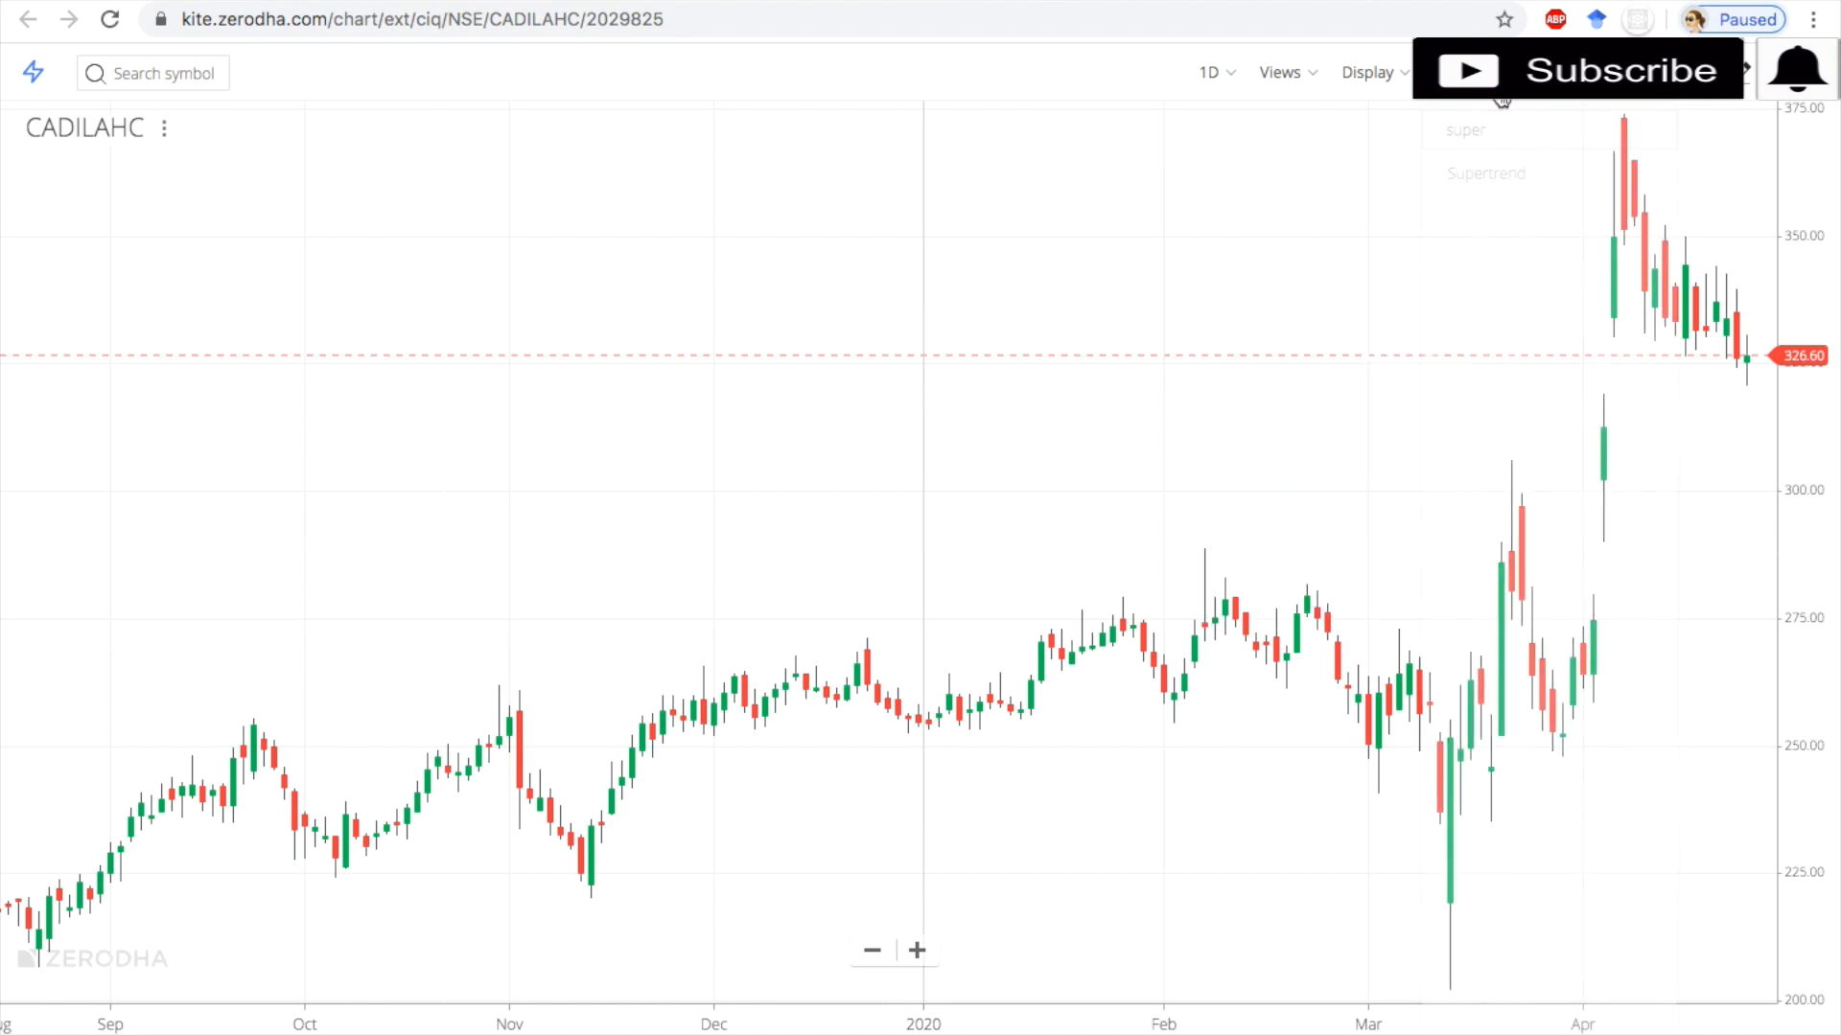
pyautogui.click(1497, 173)
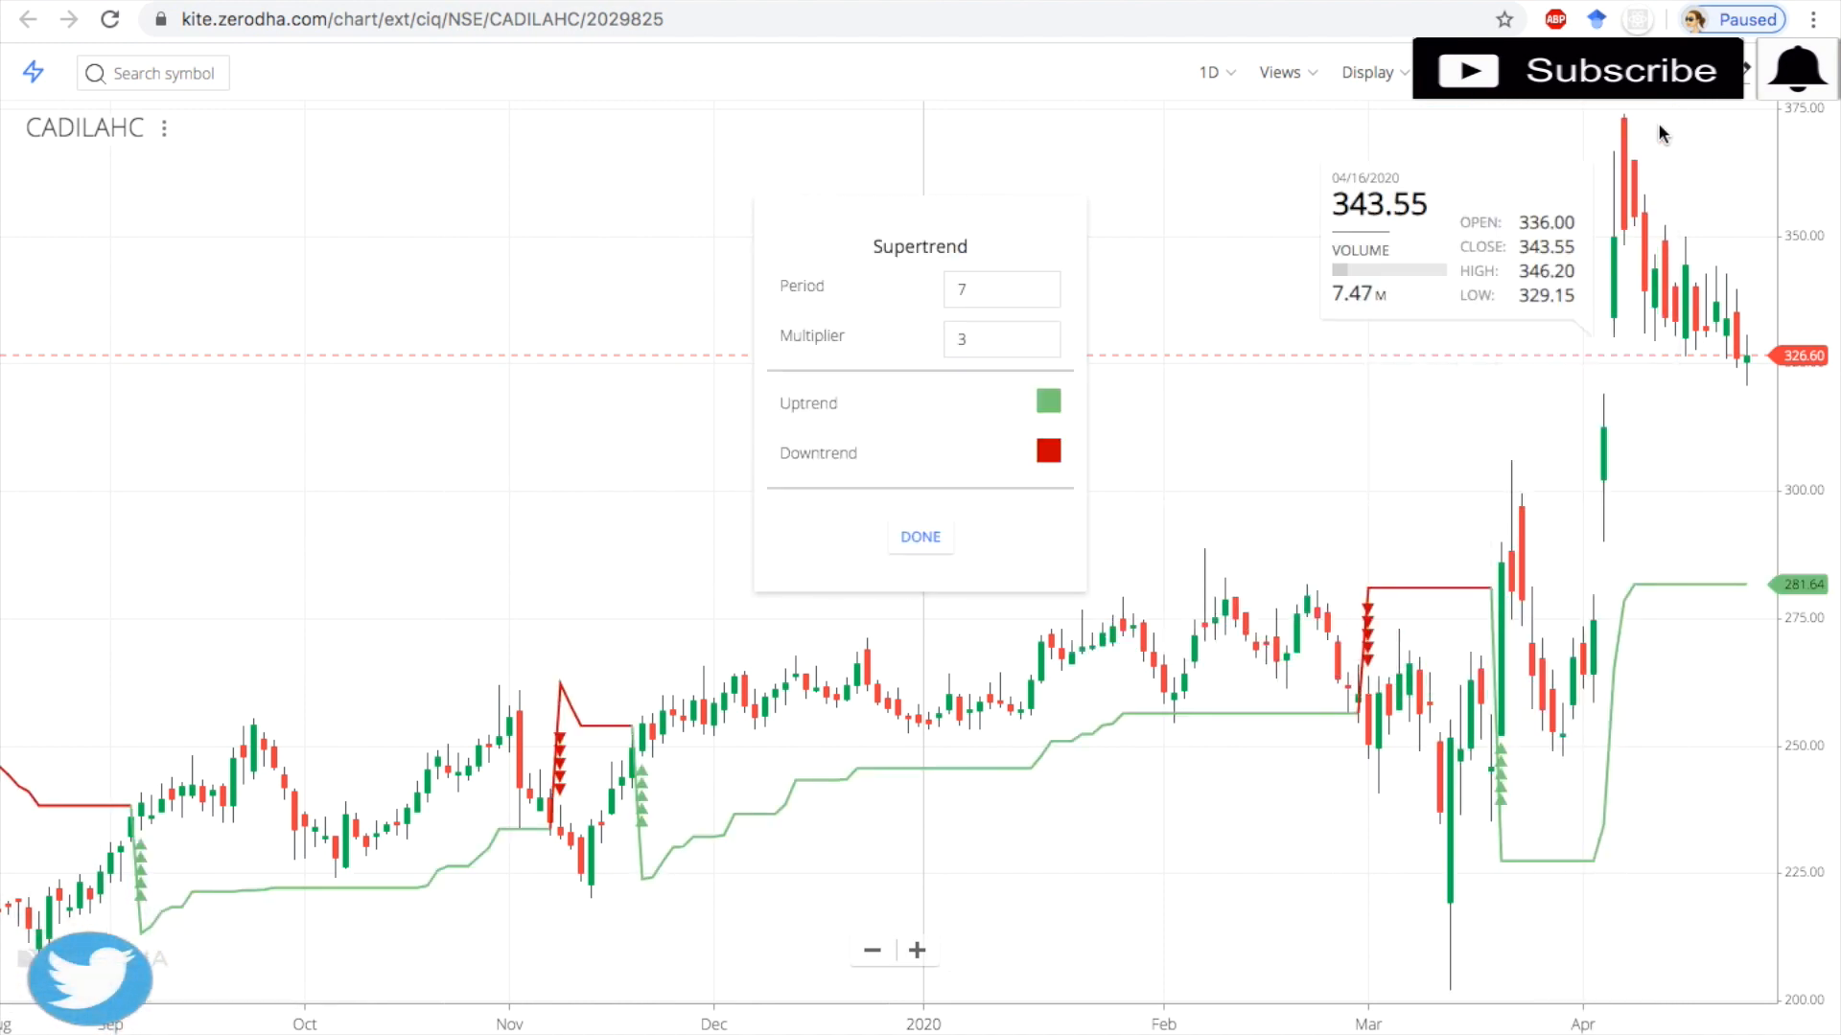
pyautogui.click(921, 536)
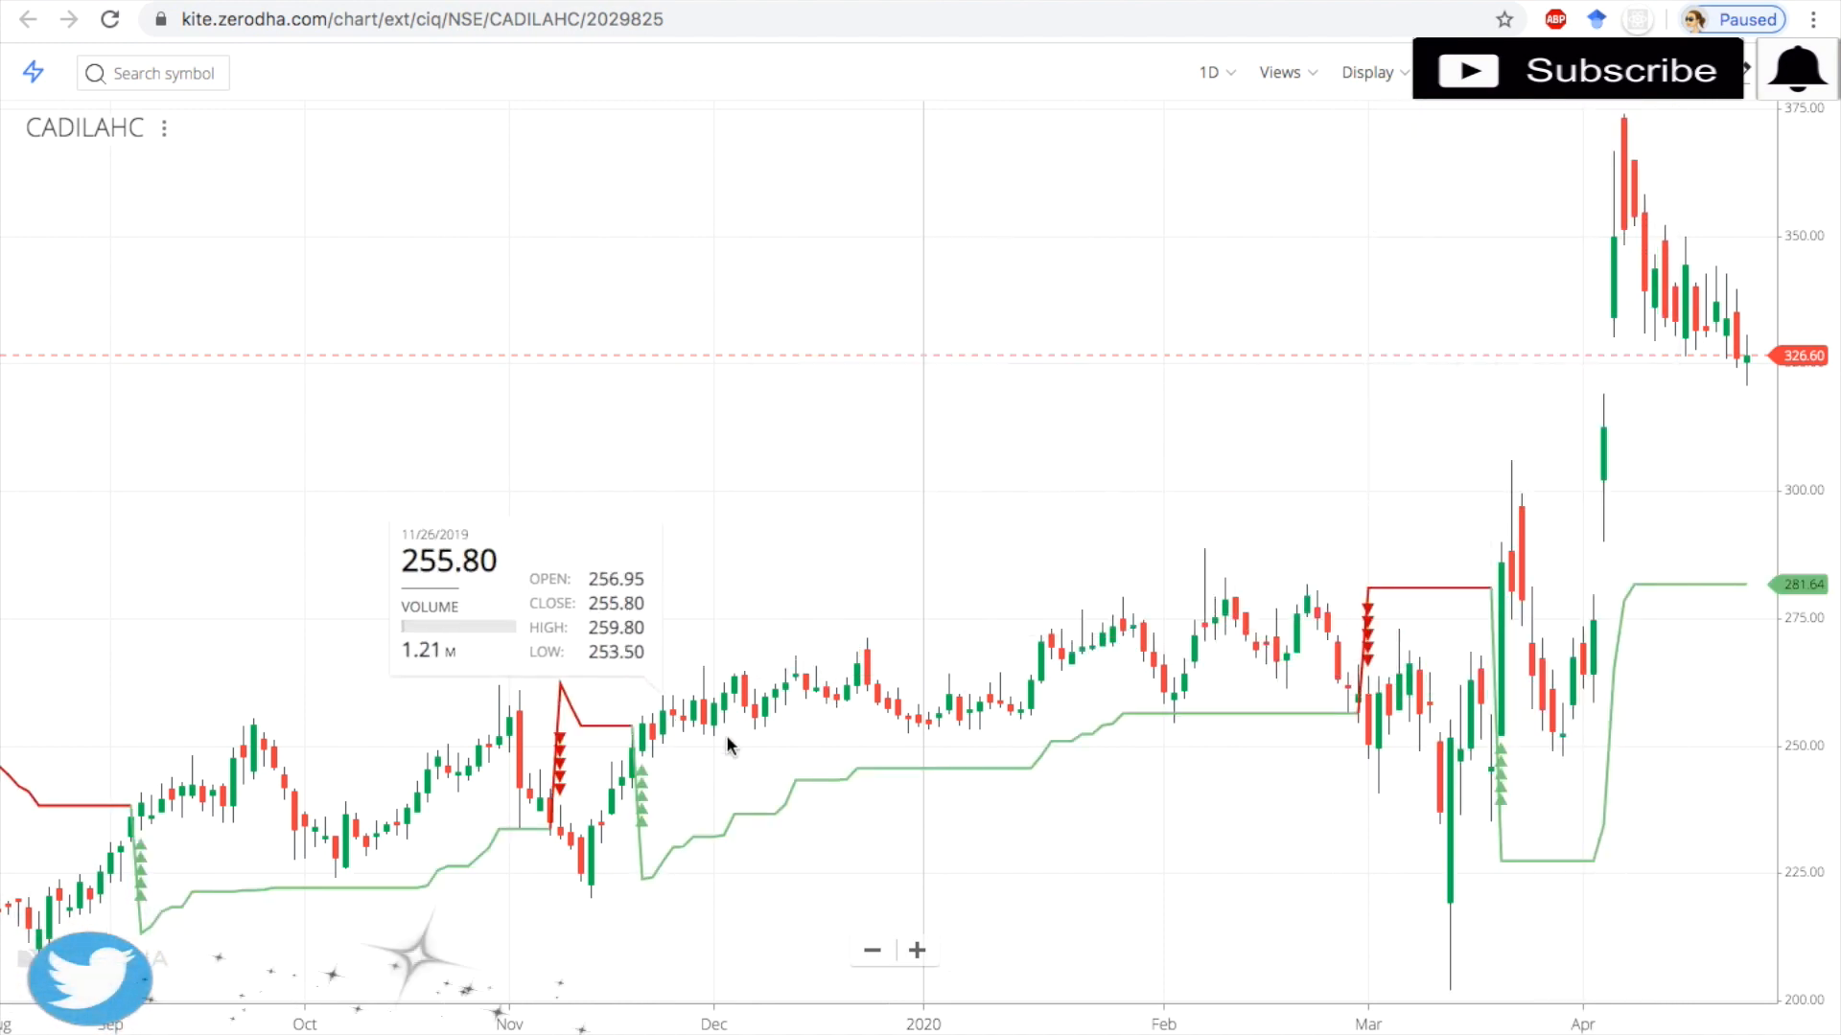
pyautogui.moveTo(1204, 575)
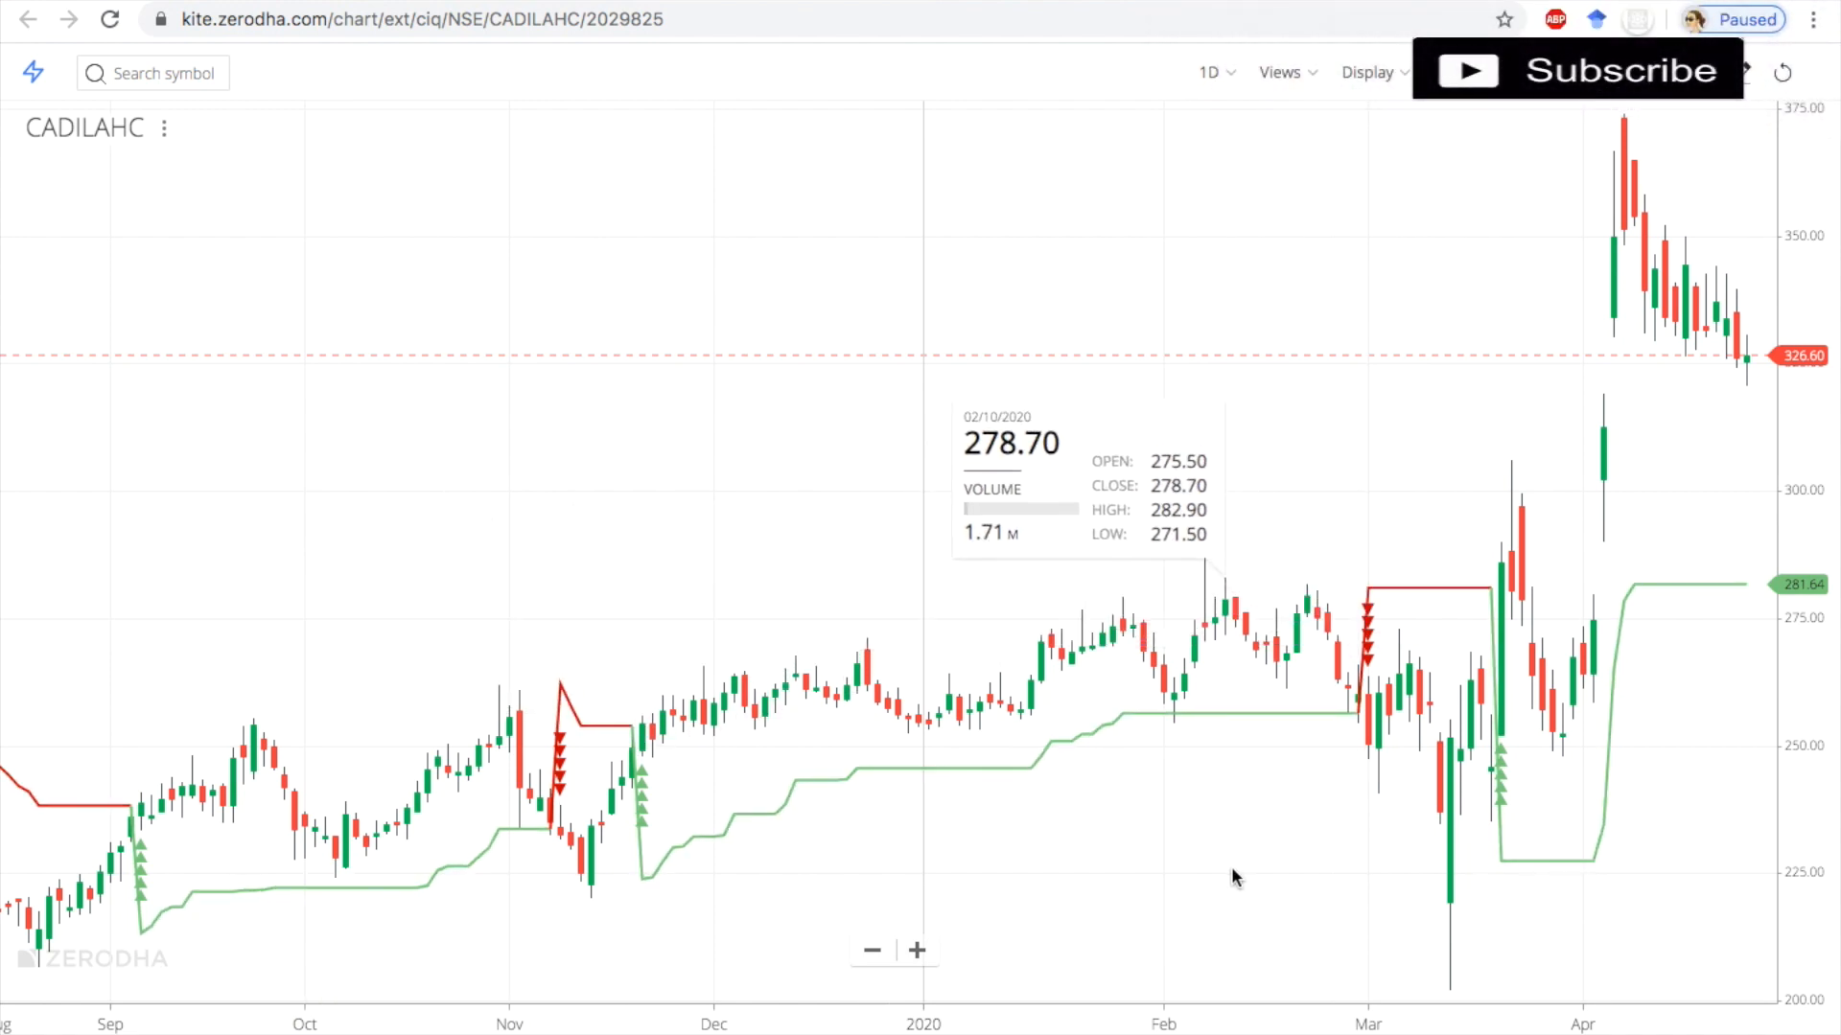
# Pan the CADILAHC chart across earlier months to review Supertrend signals, then return to Streak.
pyautogui.moveTo(1232, 871); pyautogui.dragTo(1016, 854)
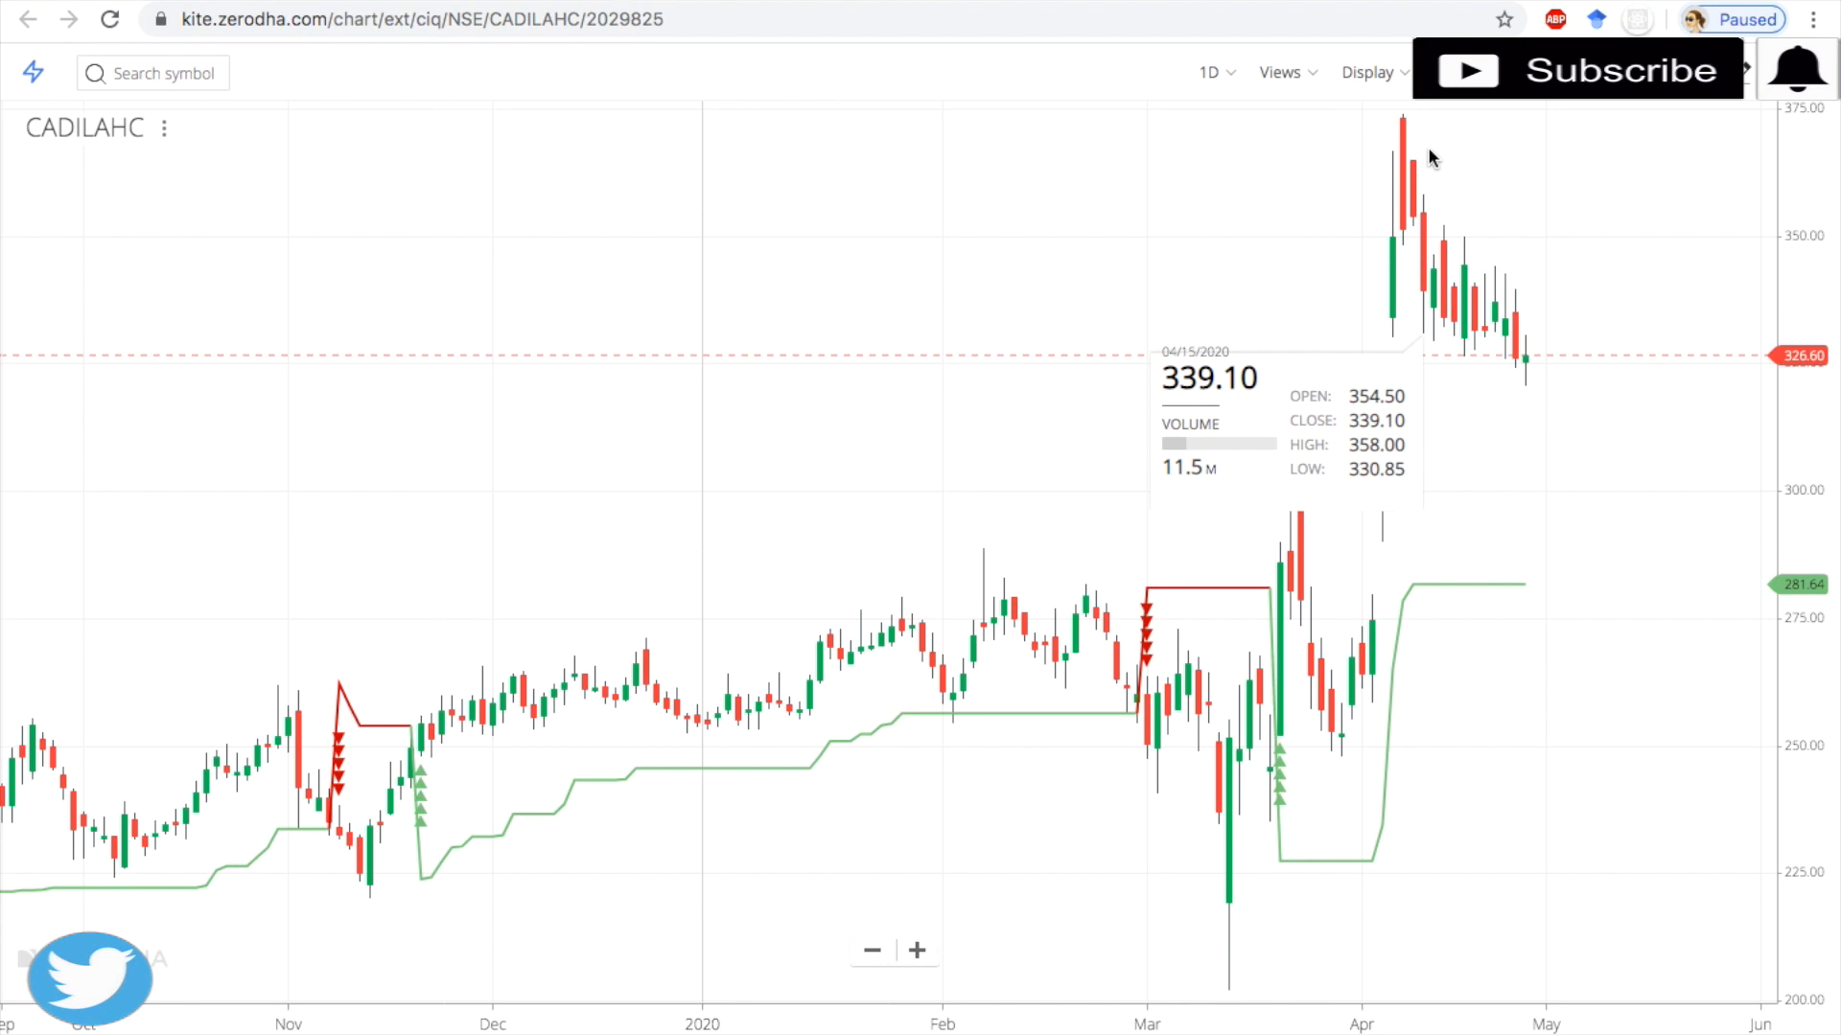
pyautogui.moveTo(809, 453); pyautogui.dragTo(1220, 504)
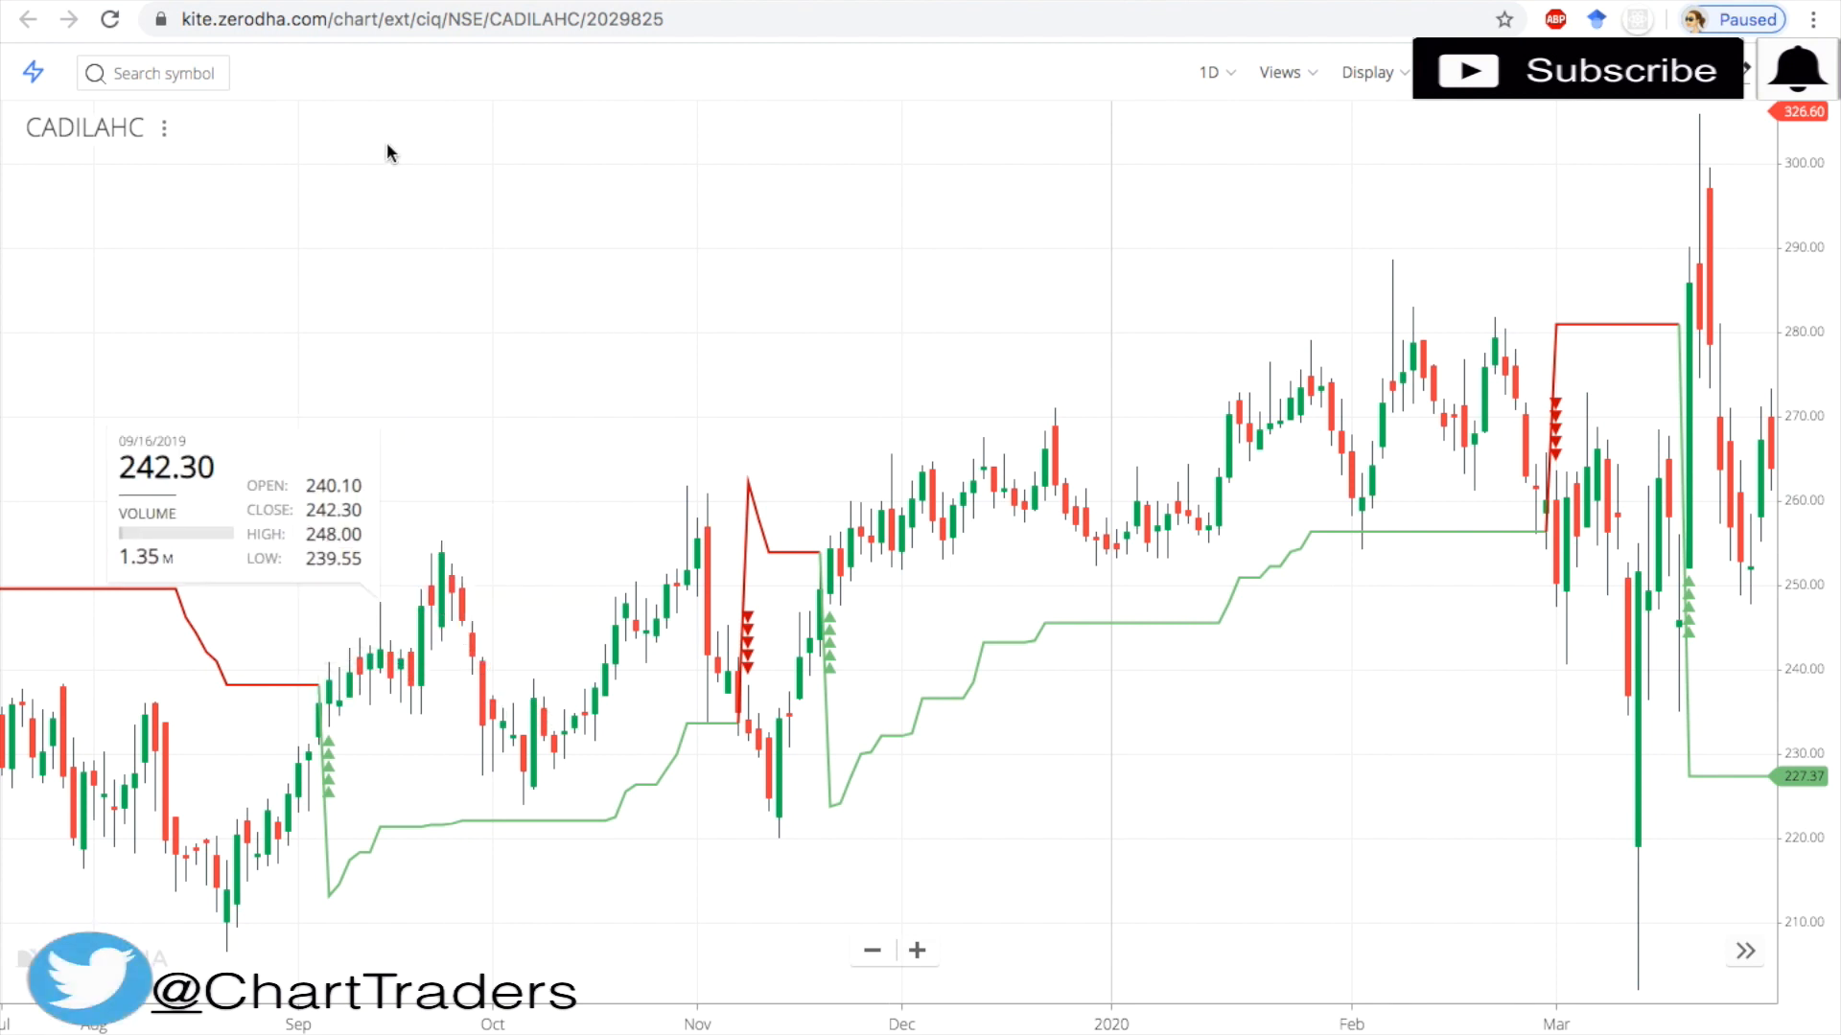
pyautogui.click(247, 5)
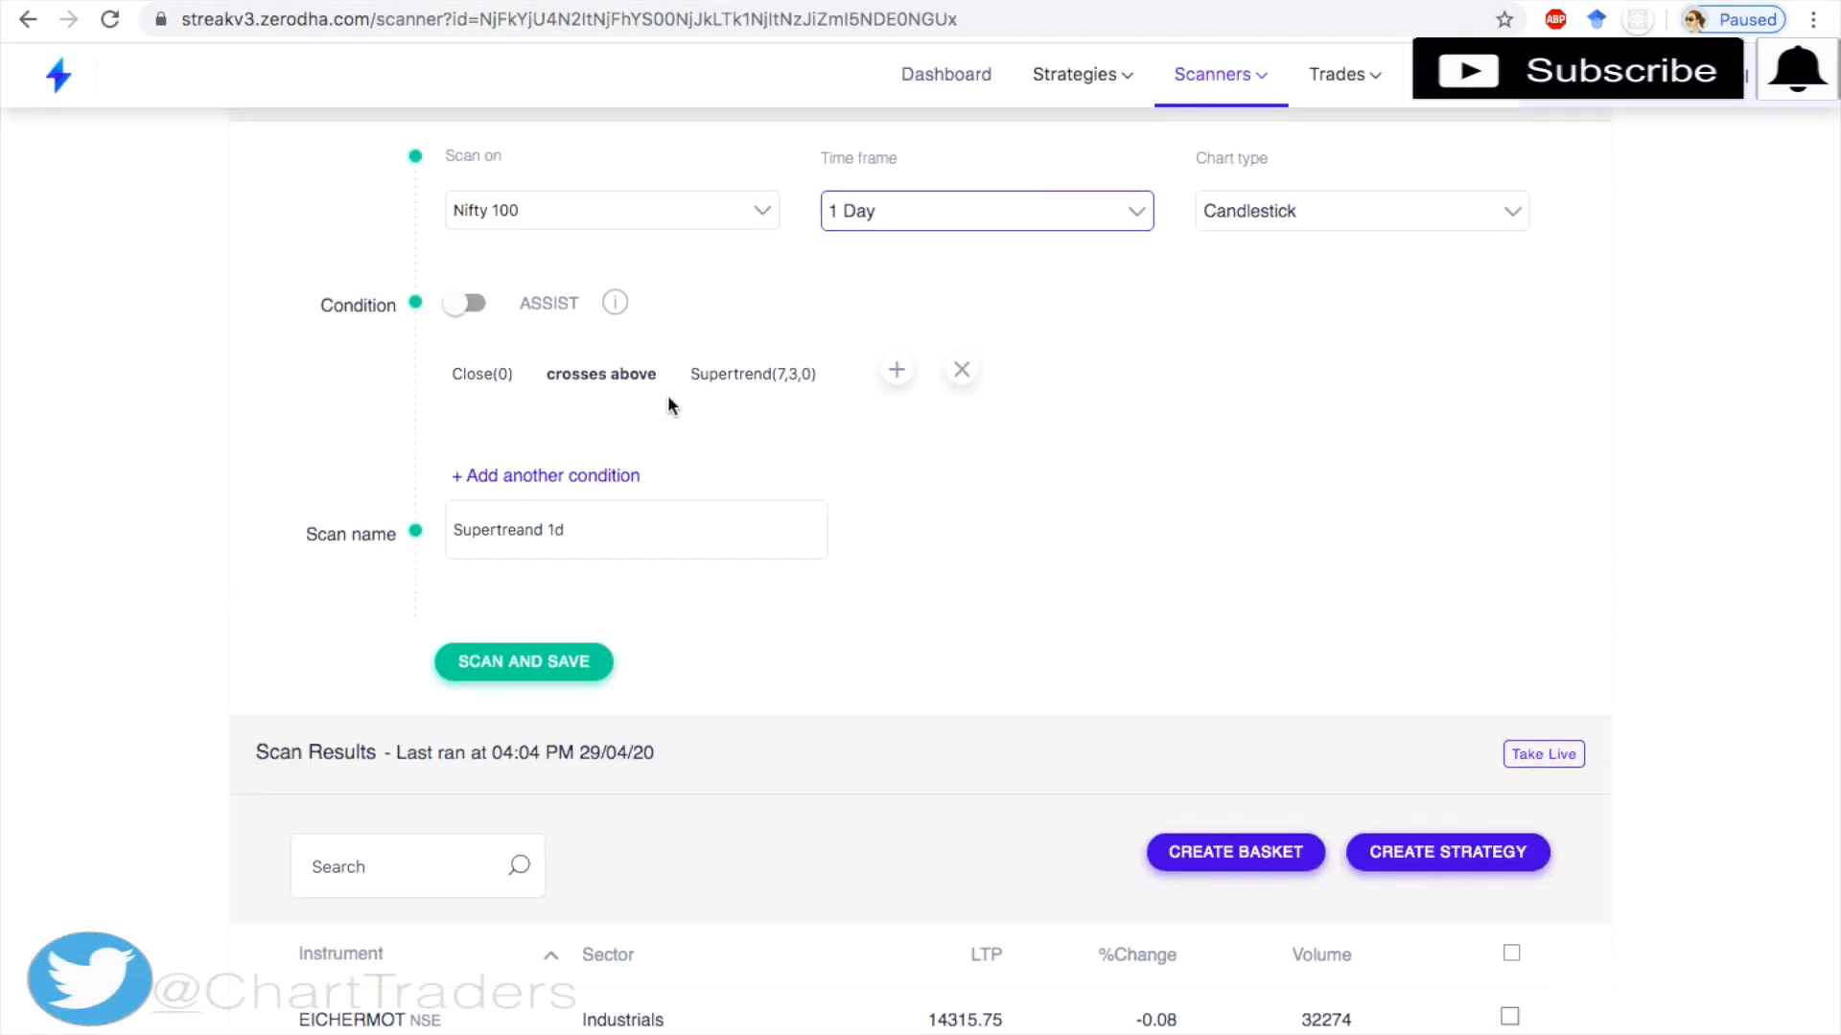
pyautogui.scroll(1, 668, 395)
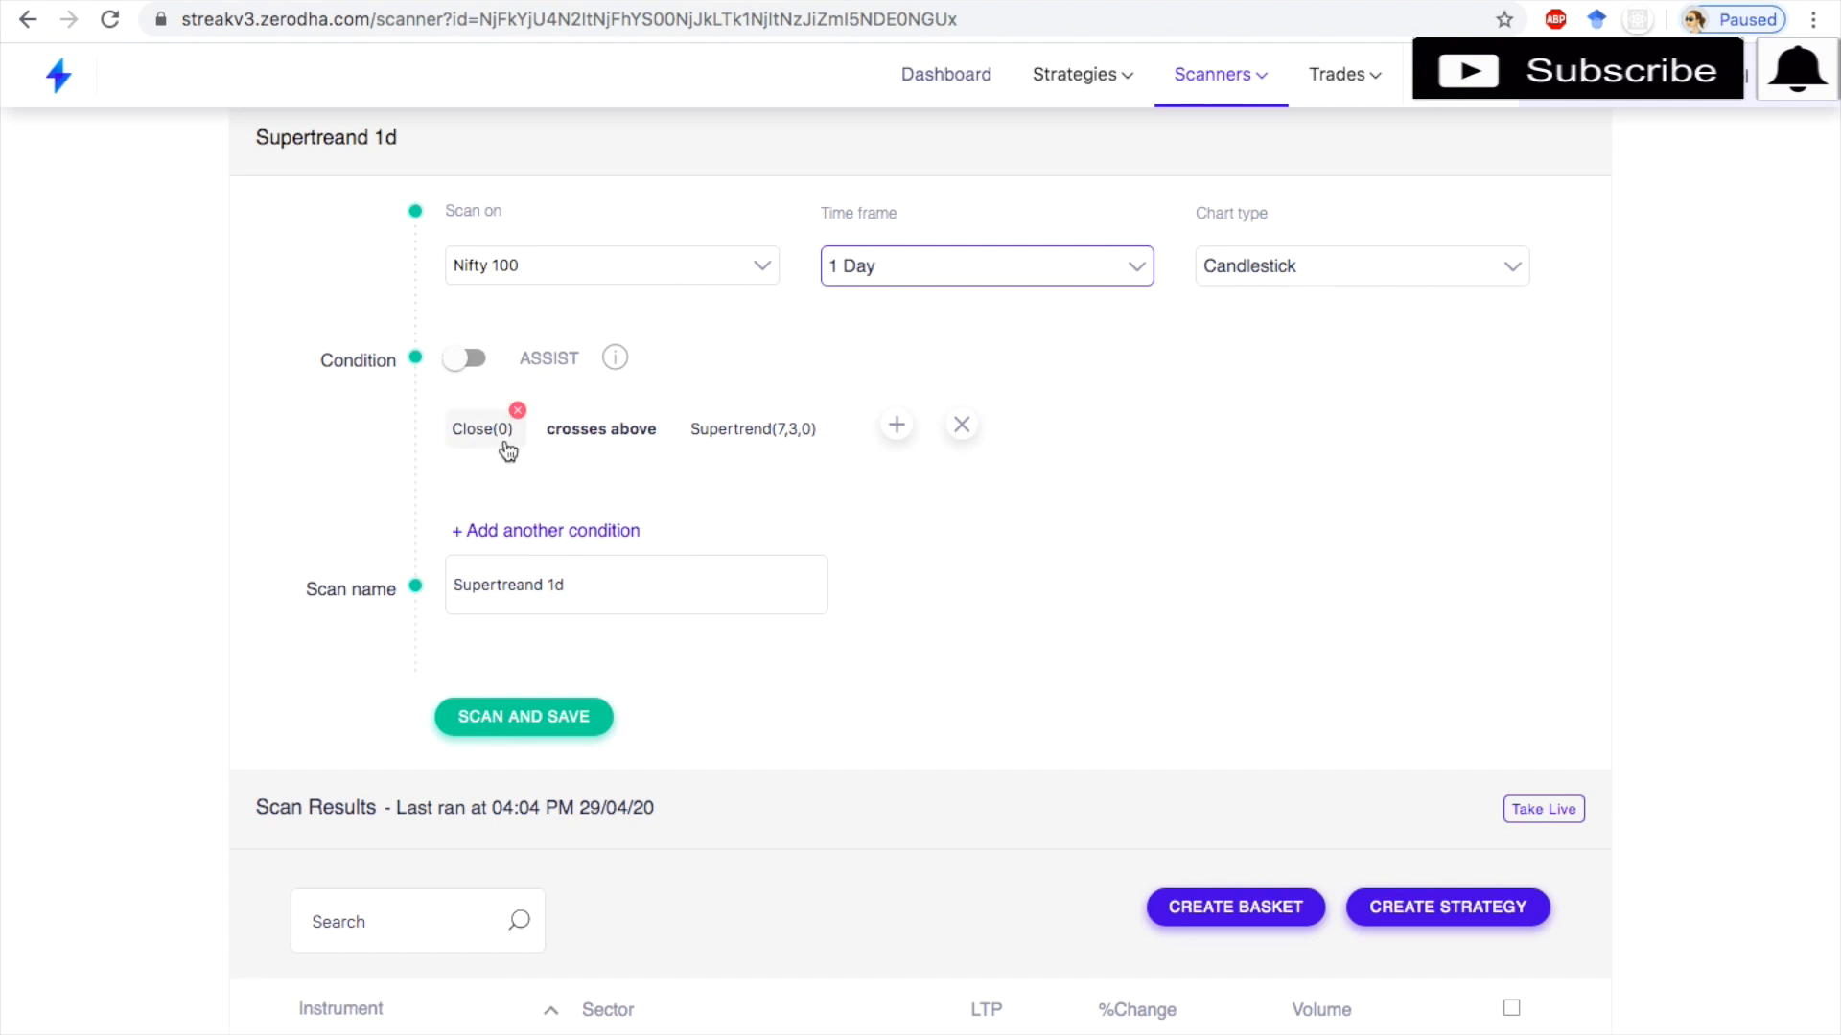
pyautogui.moveTo(753, 373)
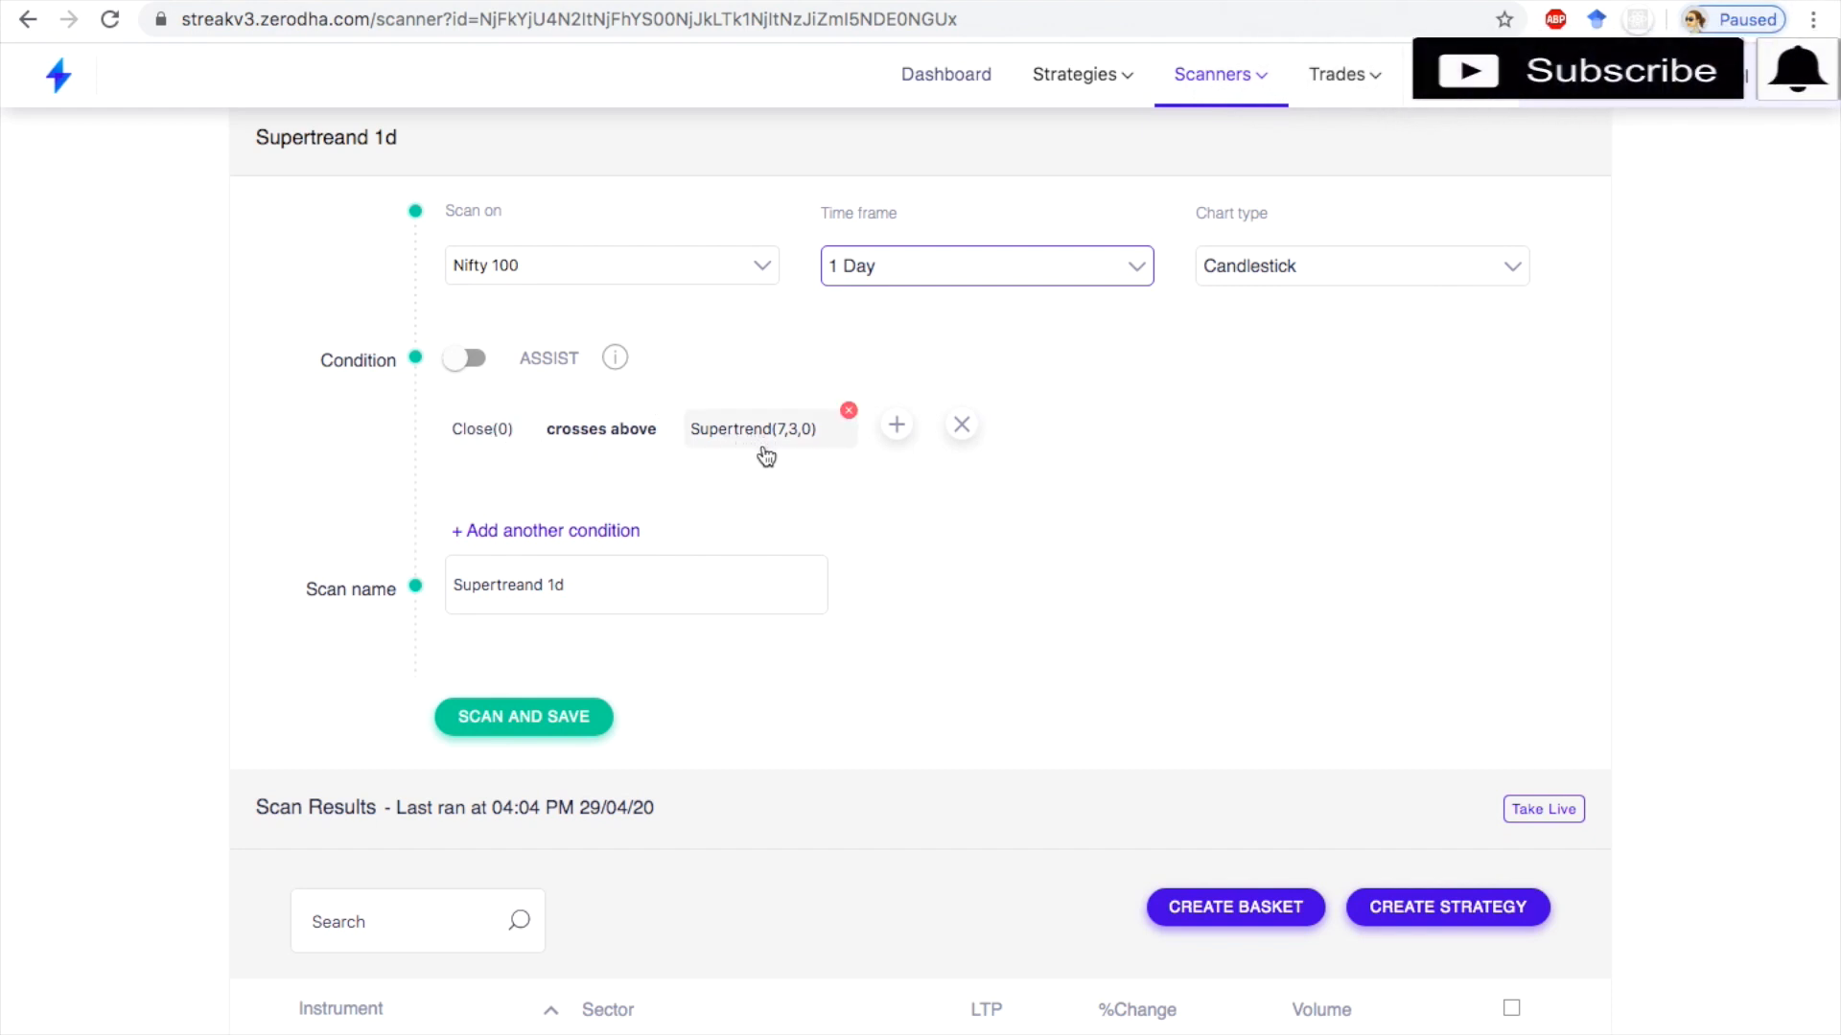
# Keep the Supertrend(7,3,0) parameters and run the daily scan, which returns no matches.
pyautogui.click(713, 431)
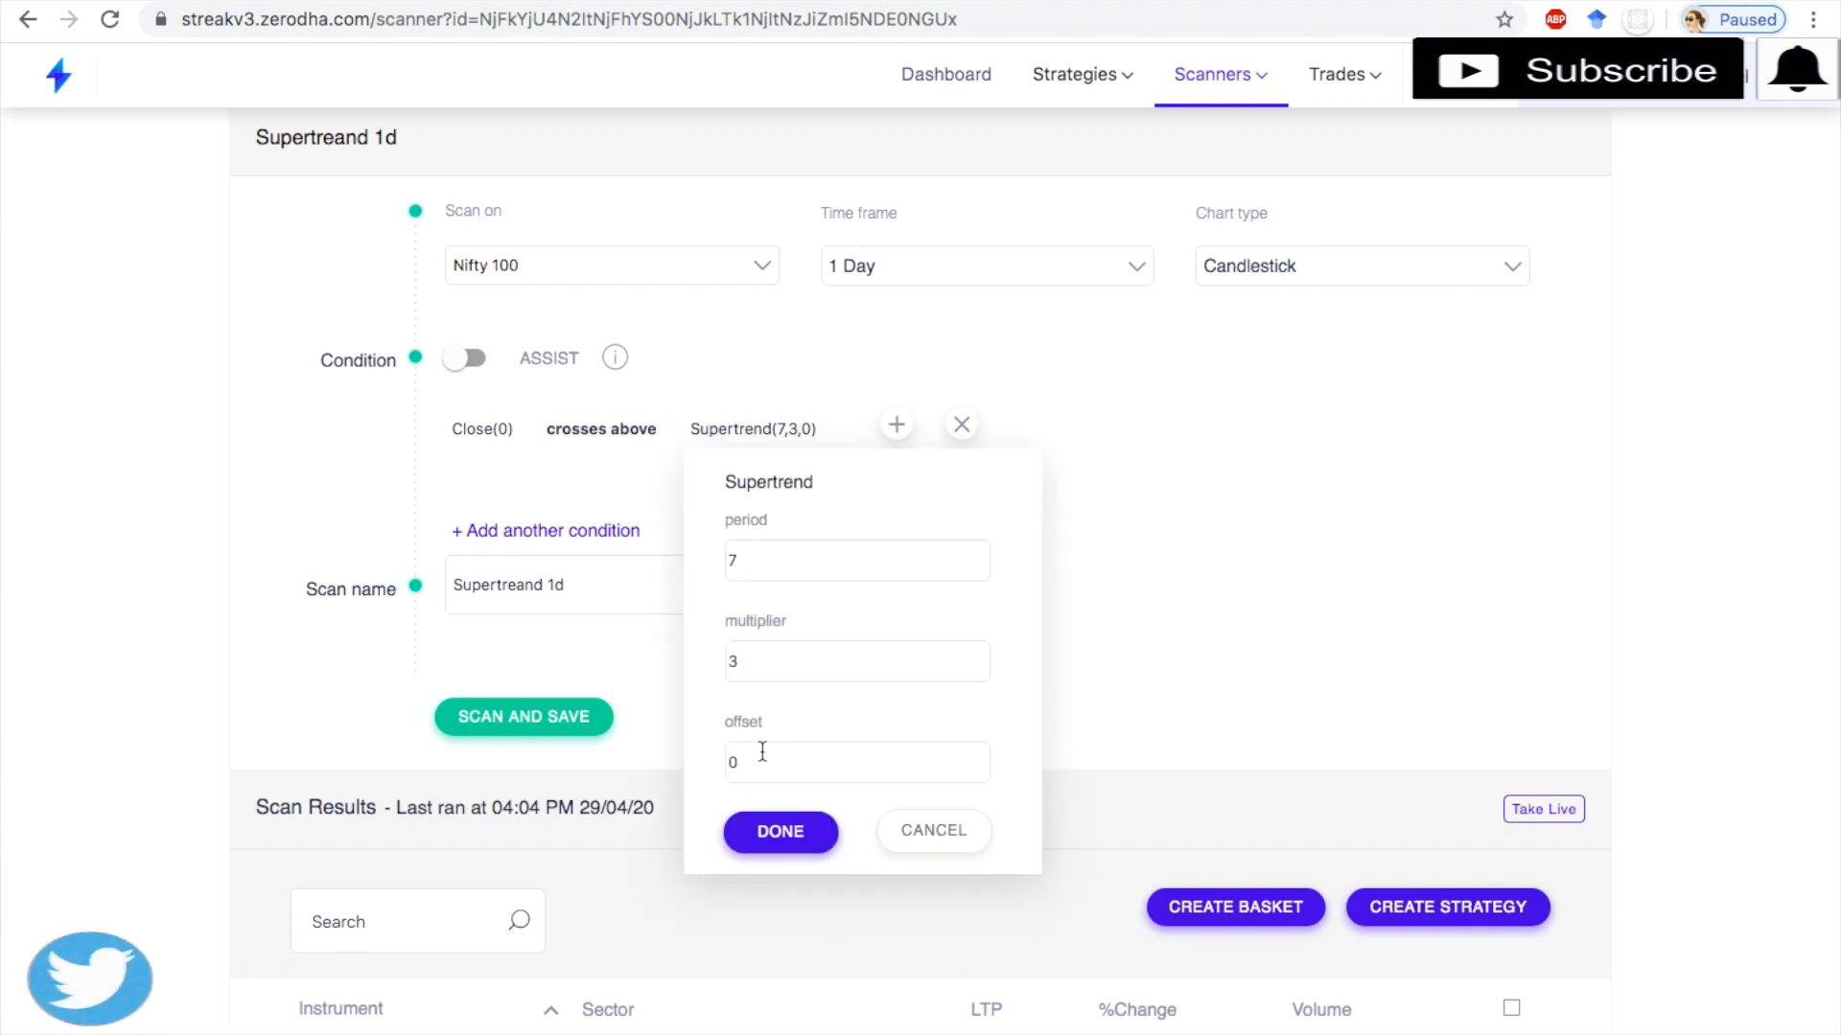
pyautogui.click(780, 830)
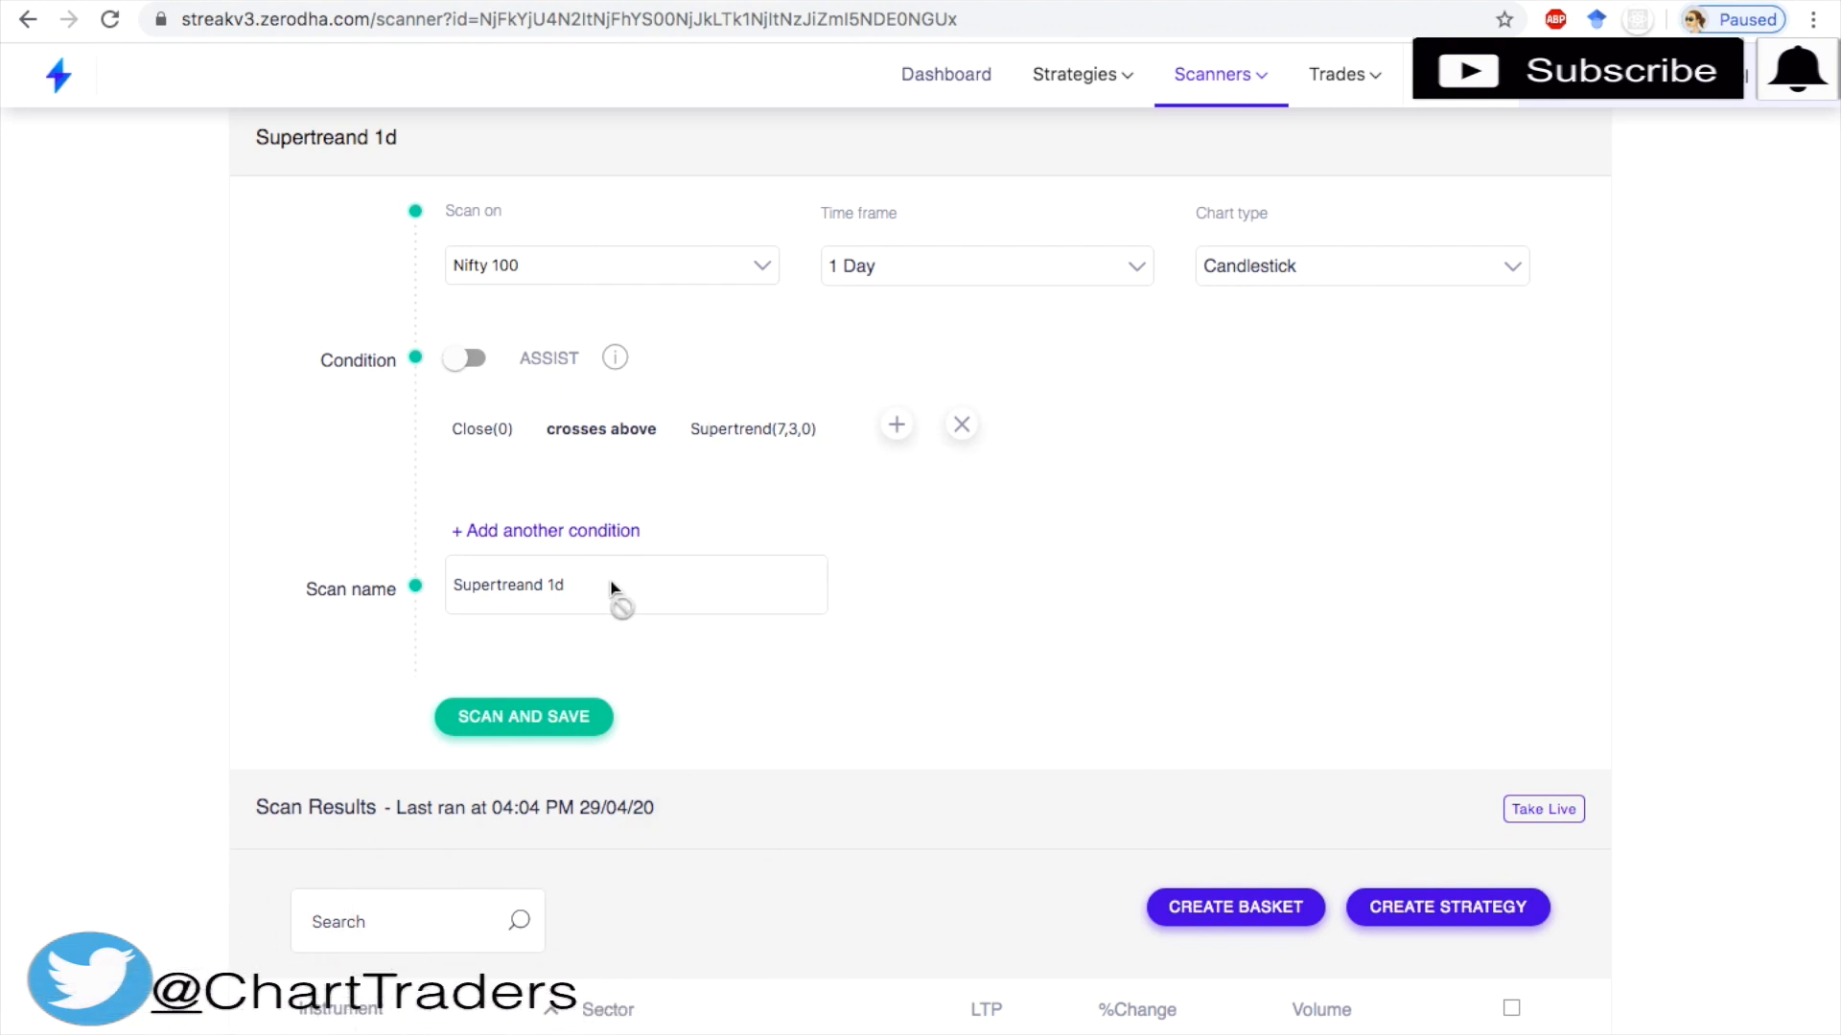
pyautogui.click(561, 718)
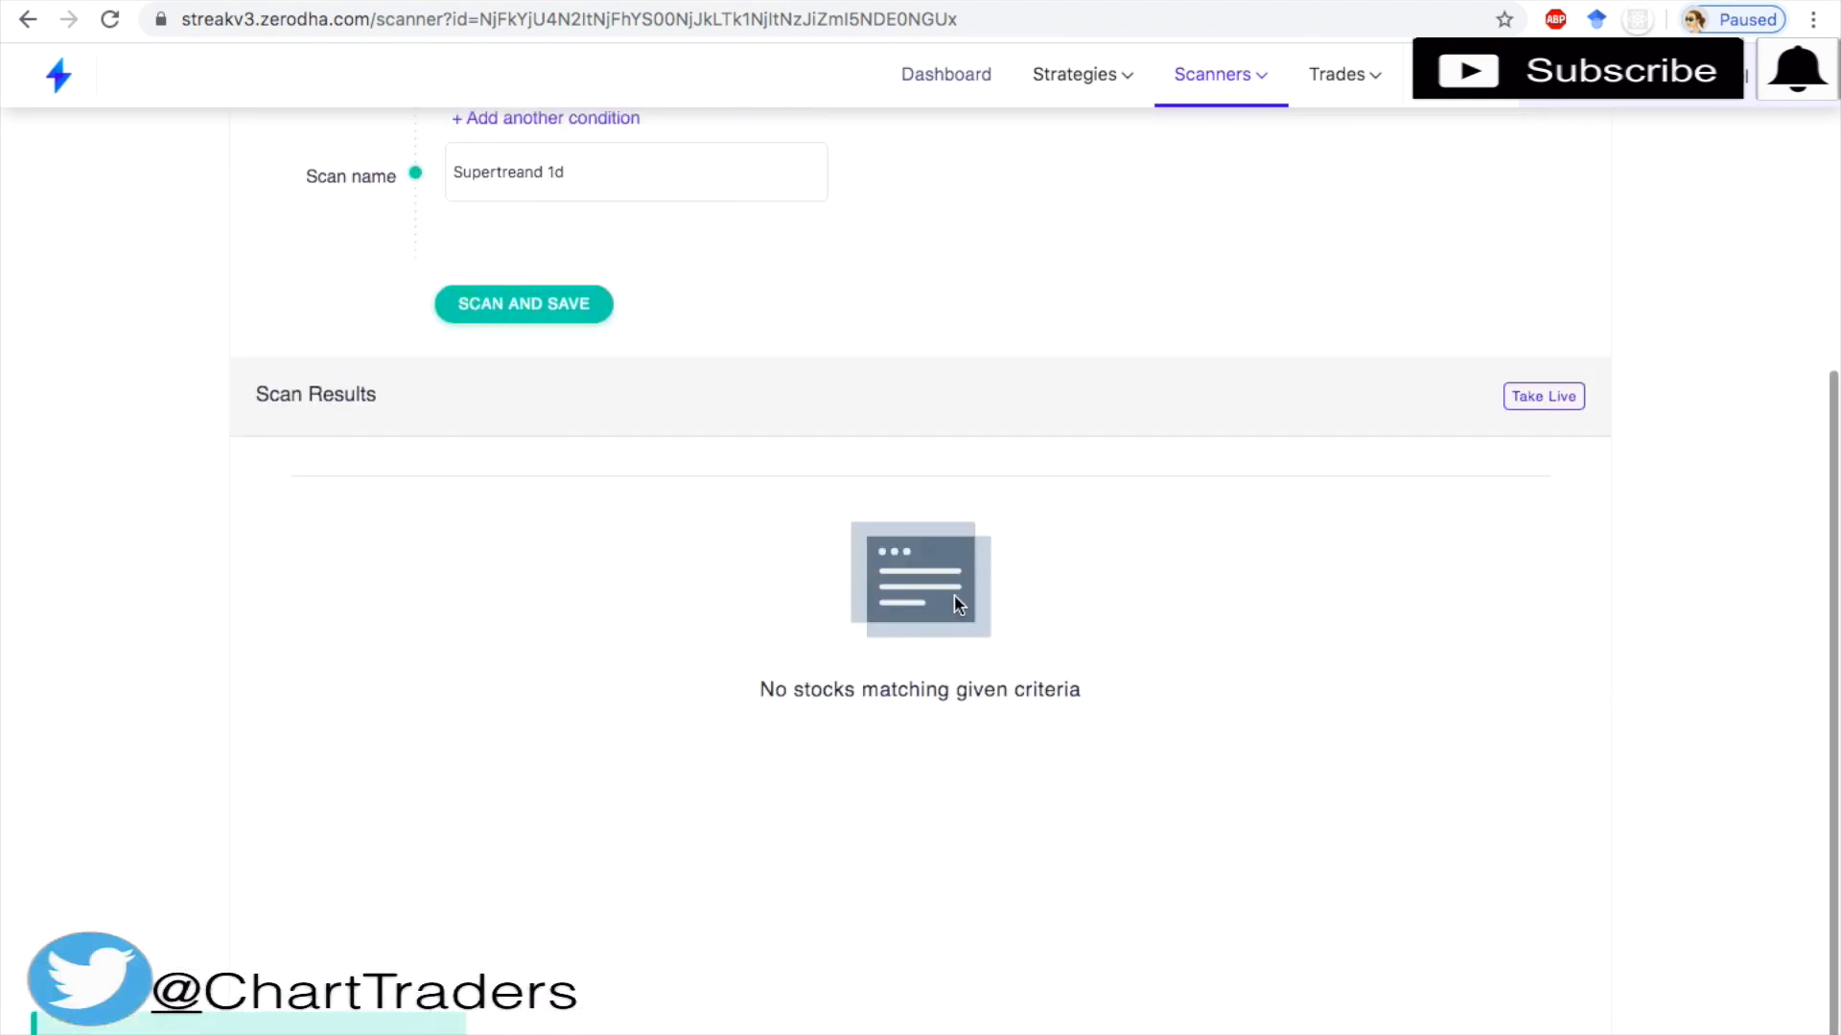
pyautogui.scroll(5, 975, 581)
pyautogui.scroll(3, 975, 581)
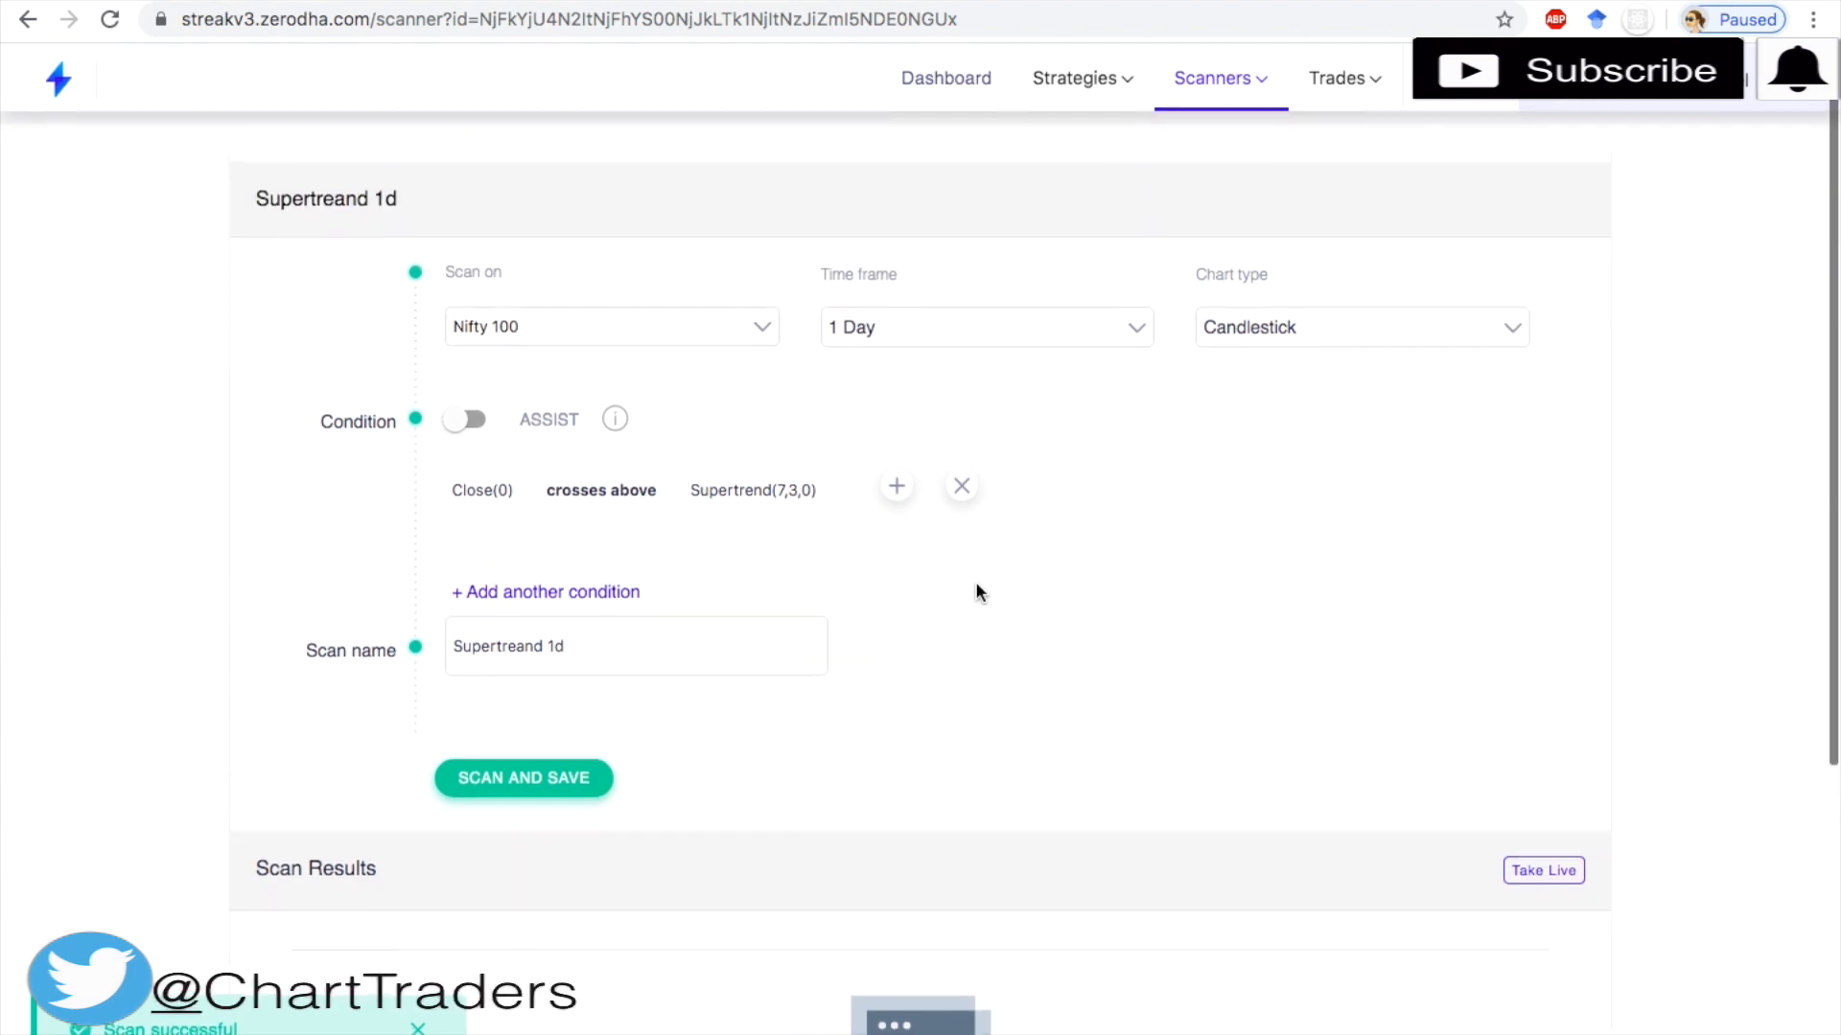
# Set the scan time frame to 15 Minutes and rerun it, returning EICHERMOT.
pyautogui.click(1075, 328)
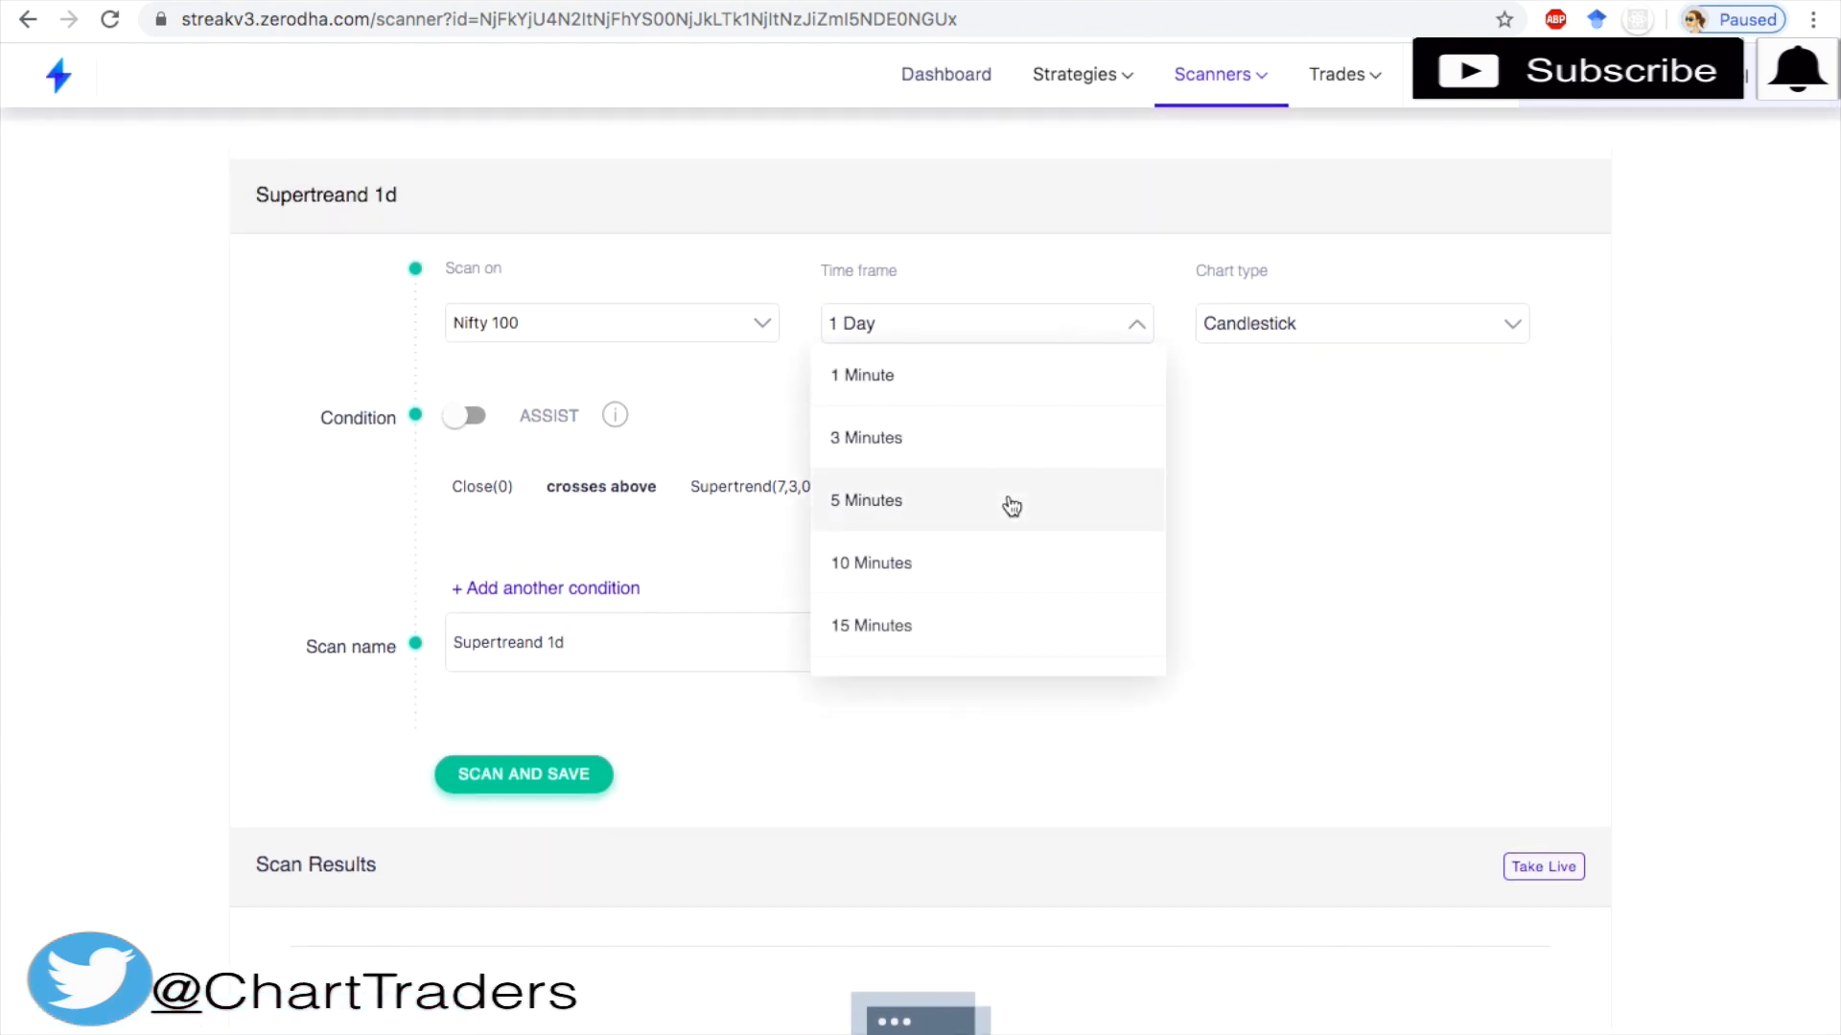
pyautogui.scroll(-1, 1006, 503)
pyautogui.click(987, 547)
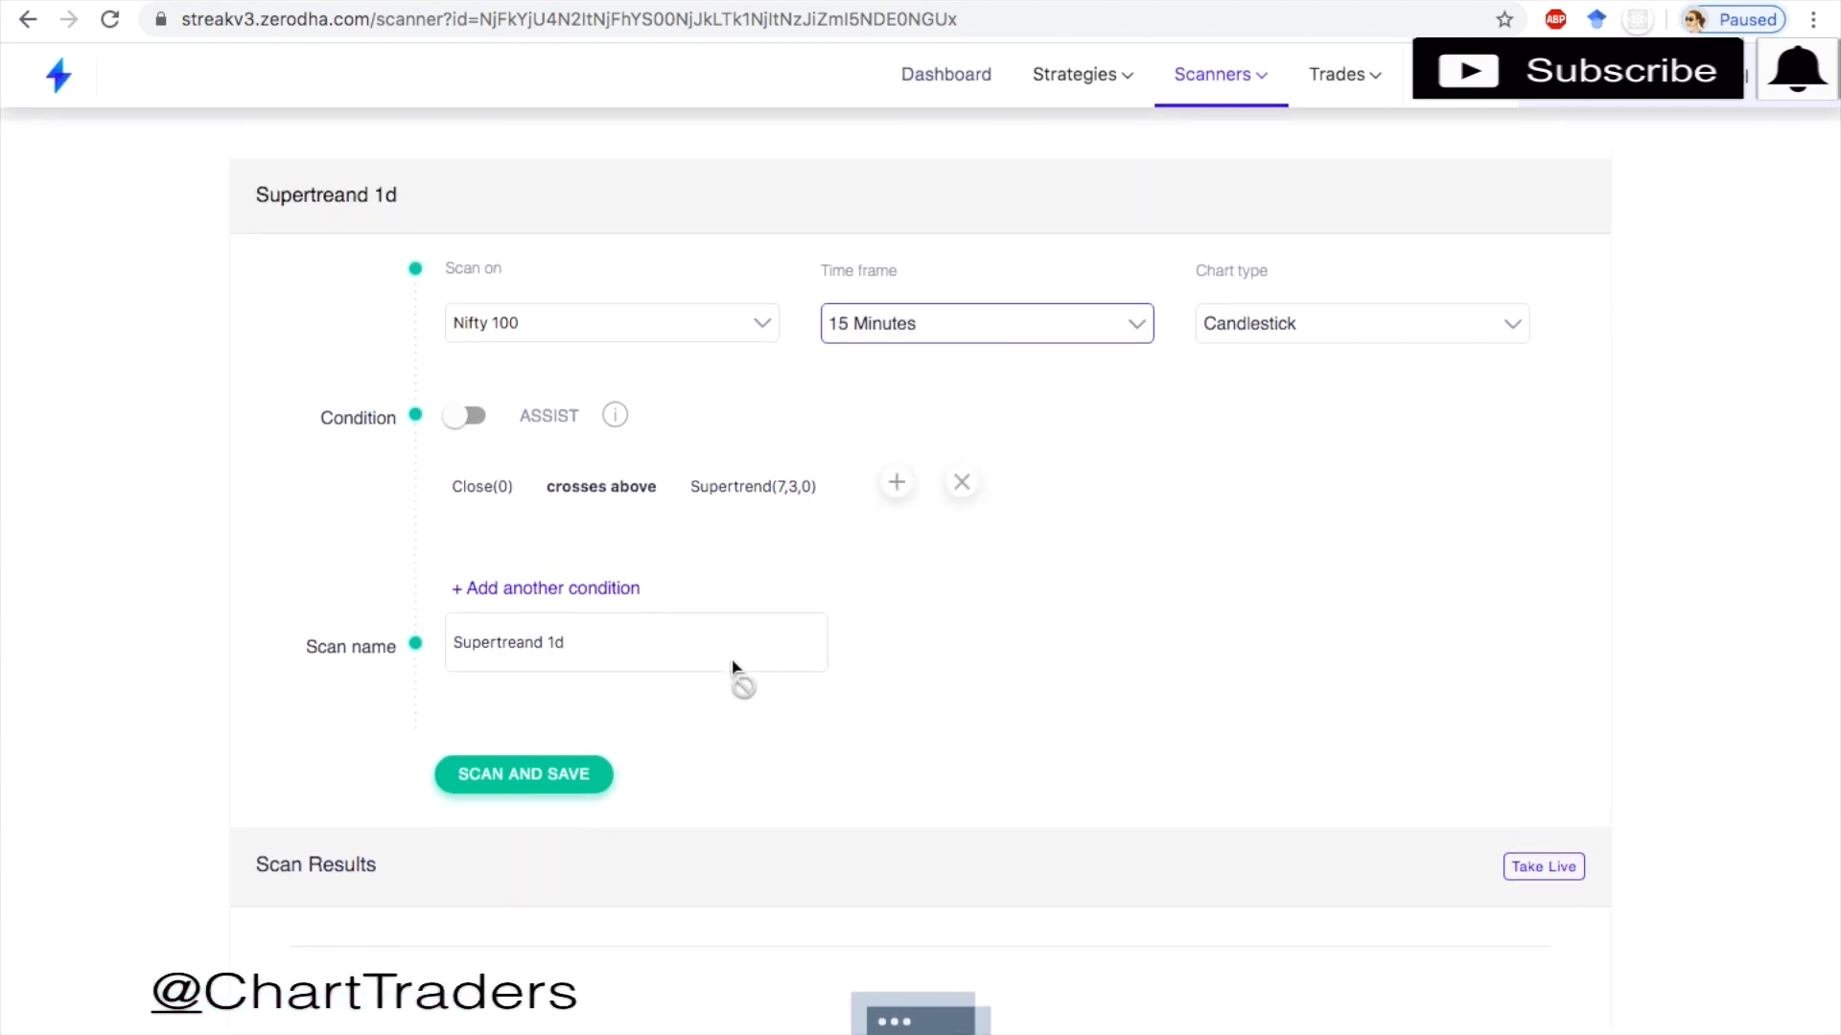
pyautogui.click(524, 774)
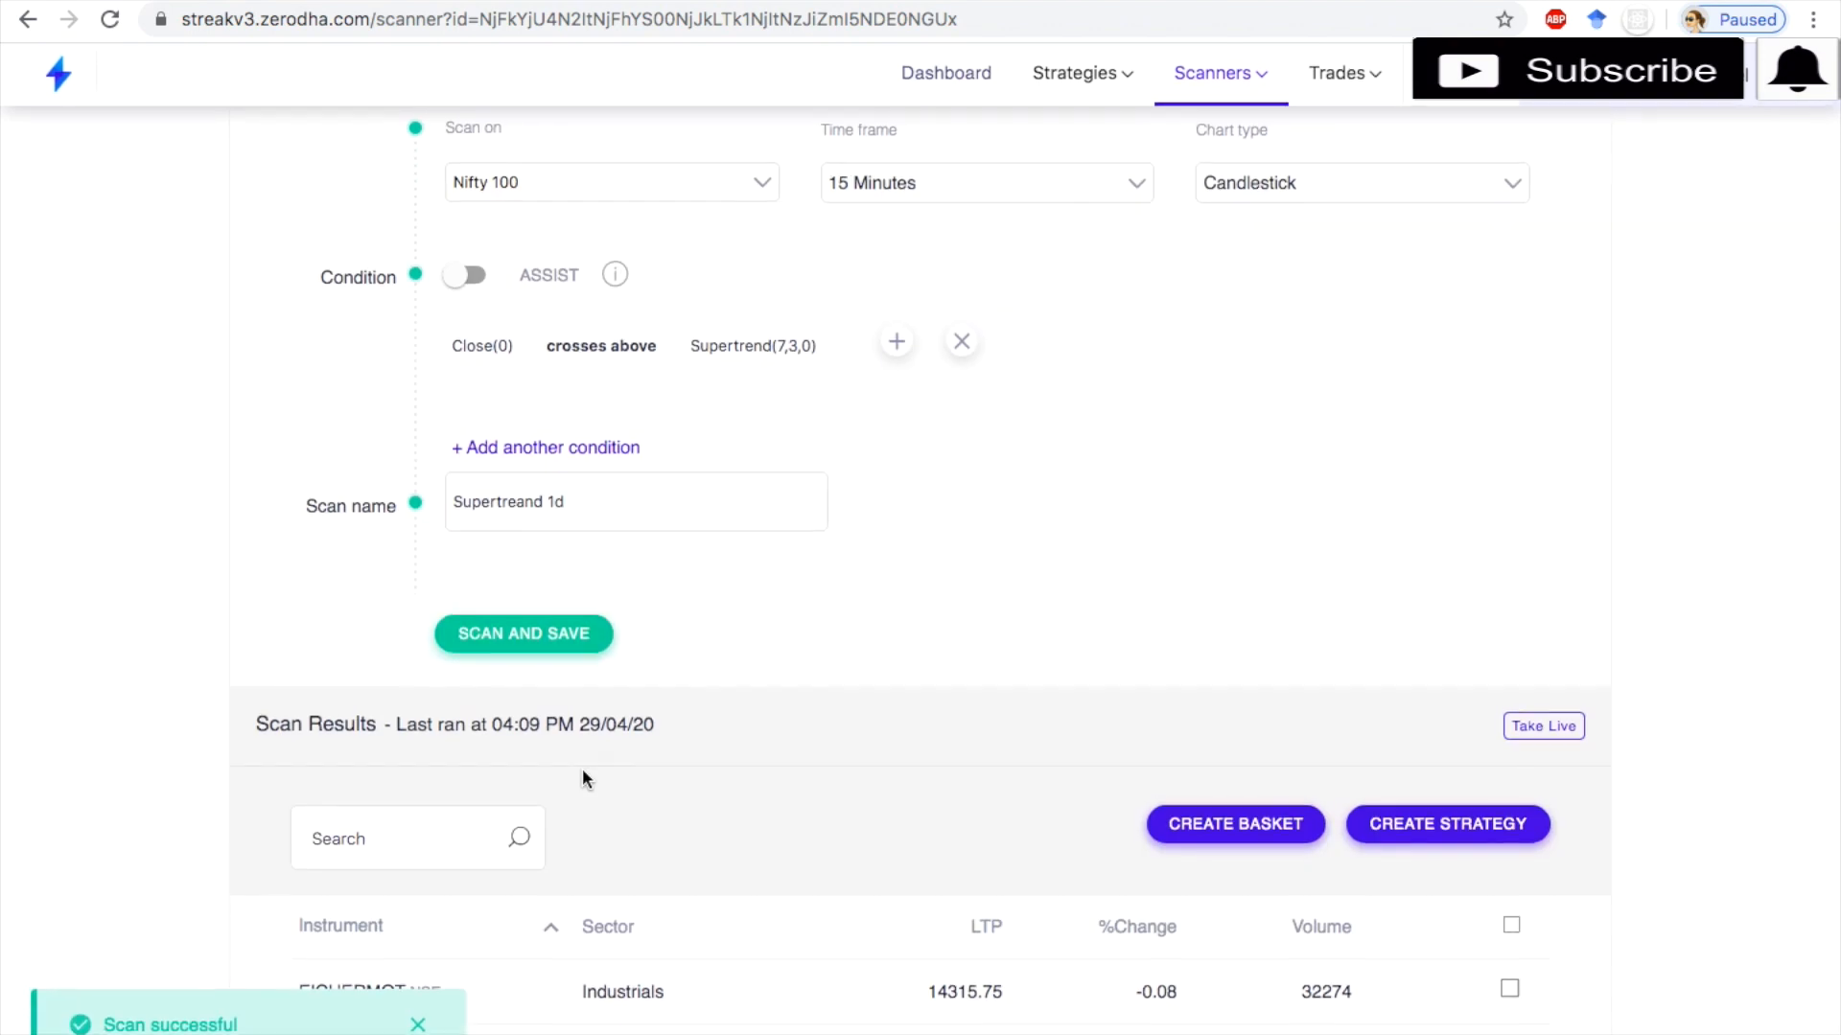
# In Kite, open EICHERMOT's chart in full view on 15-minute candles showing the latest crossover.
pyautogui.hotkey('ctrl', 'Tab')
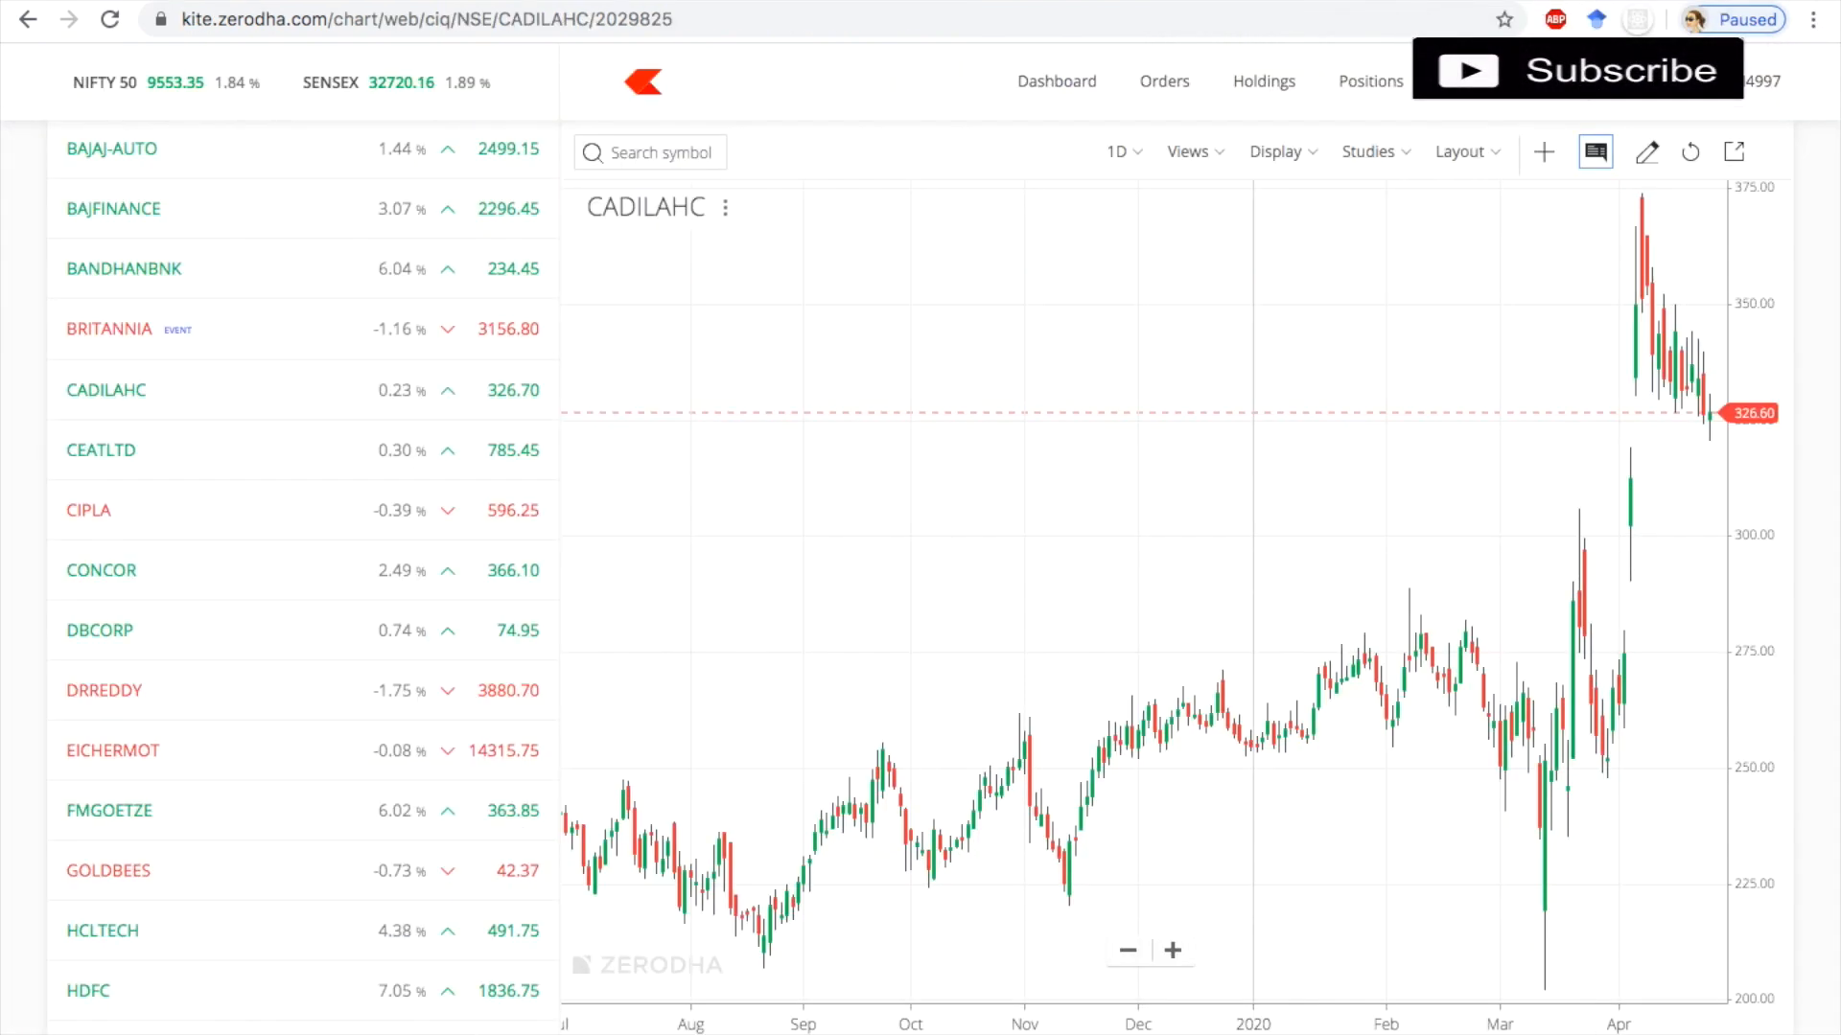
pyautogui.scroll(3, 372, 364)
pyautogui.scroll(-3, 371, 362)
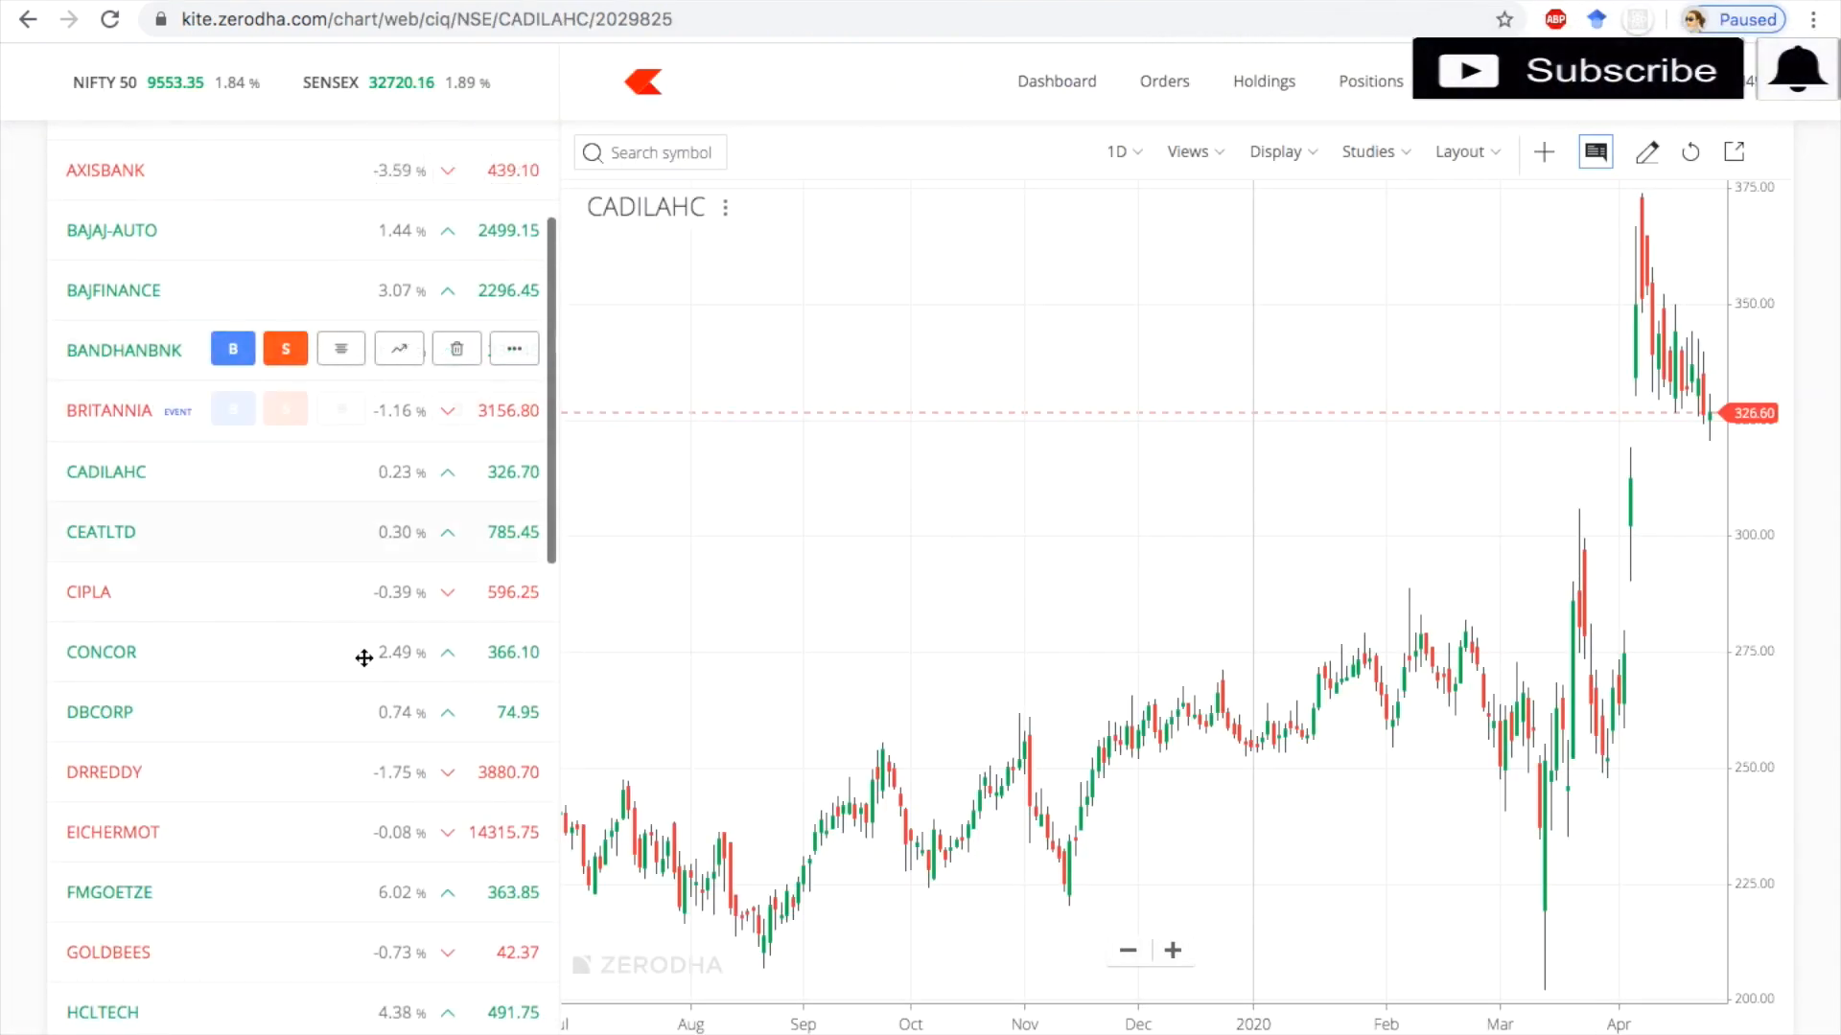
pyautogui.click(391, 830)
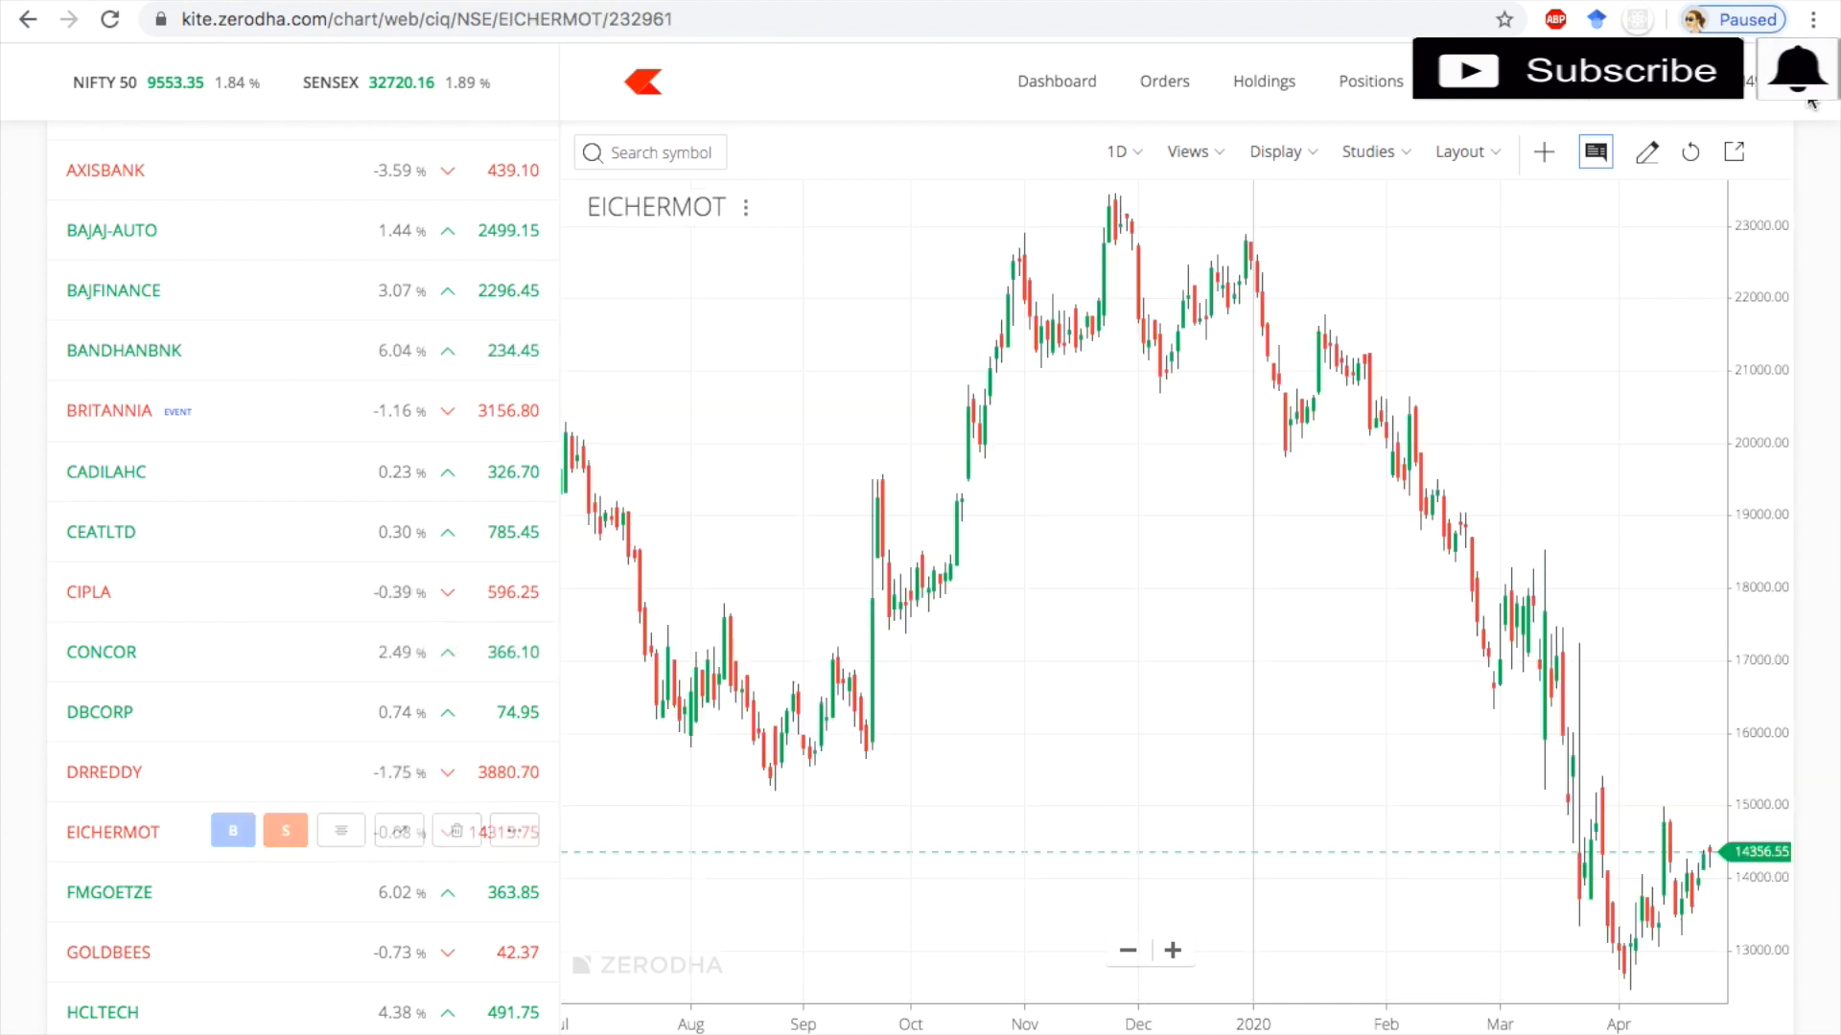
pyautogui.click(1733, 151)
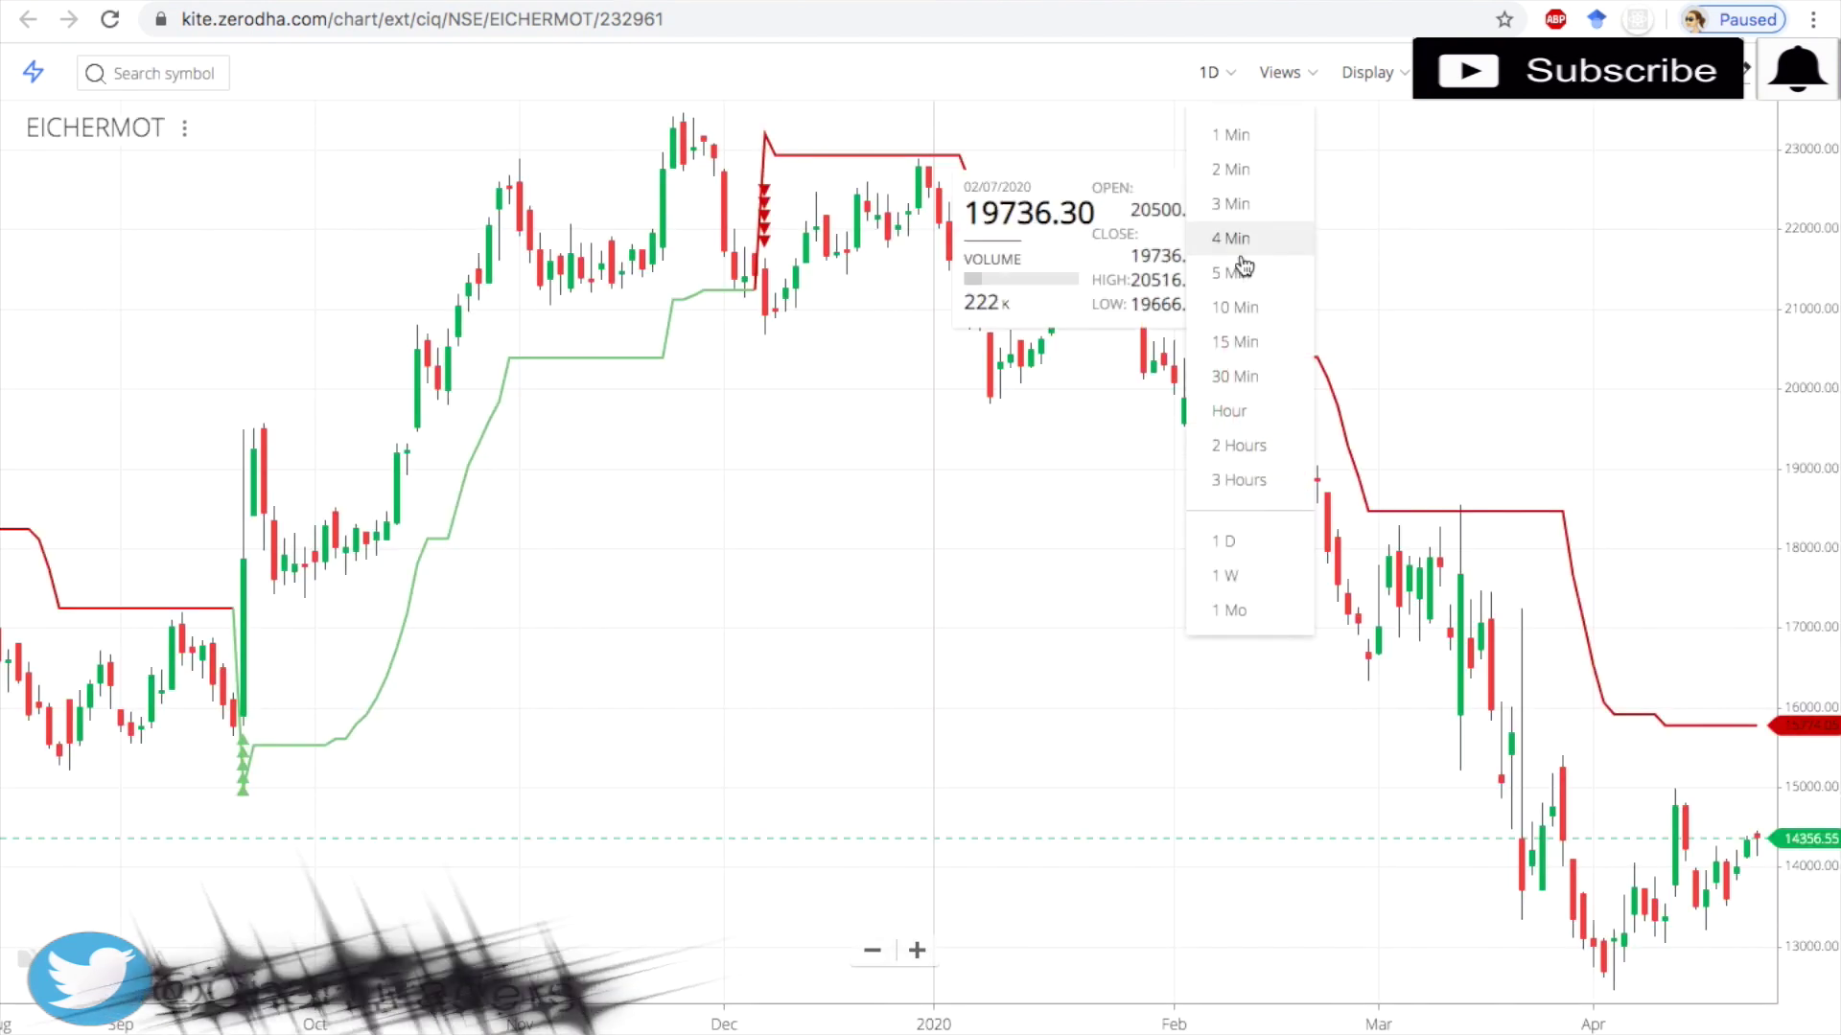
pyautogui.click(1230, 341)
pyautogui.moveTo(1304, 475); pyautogui.dragTo(942, 848)
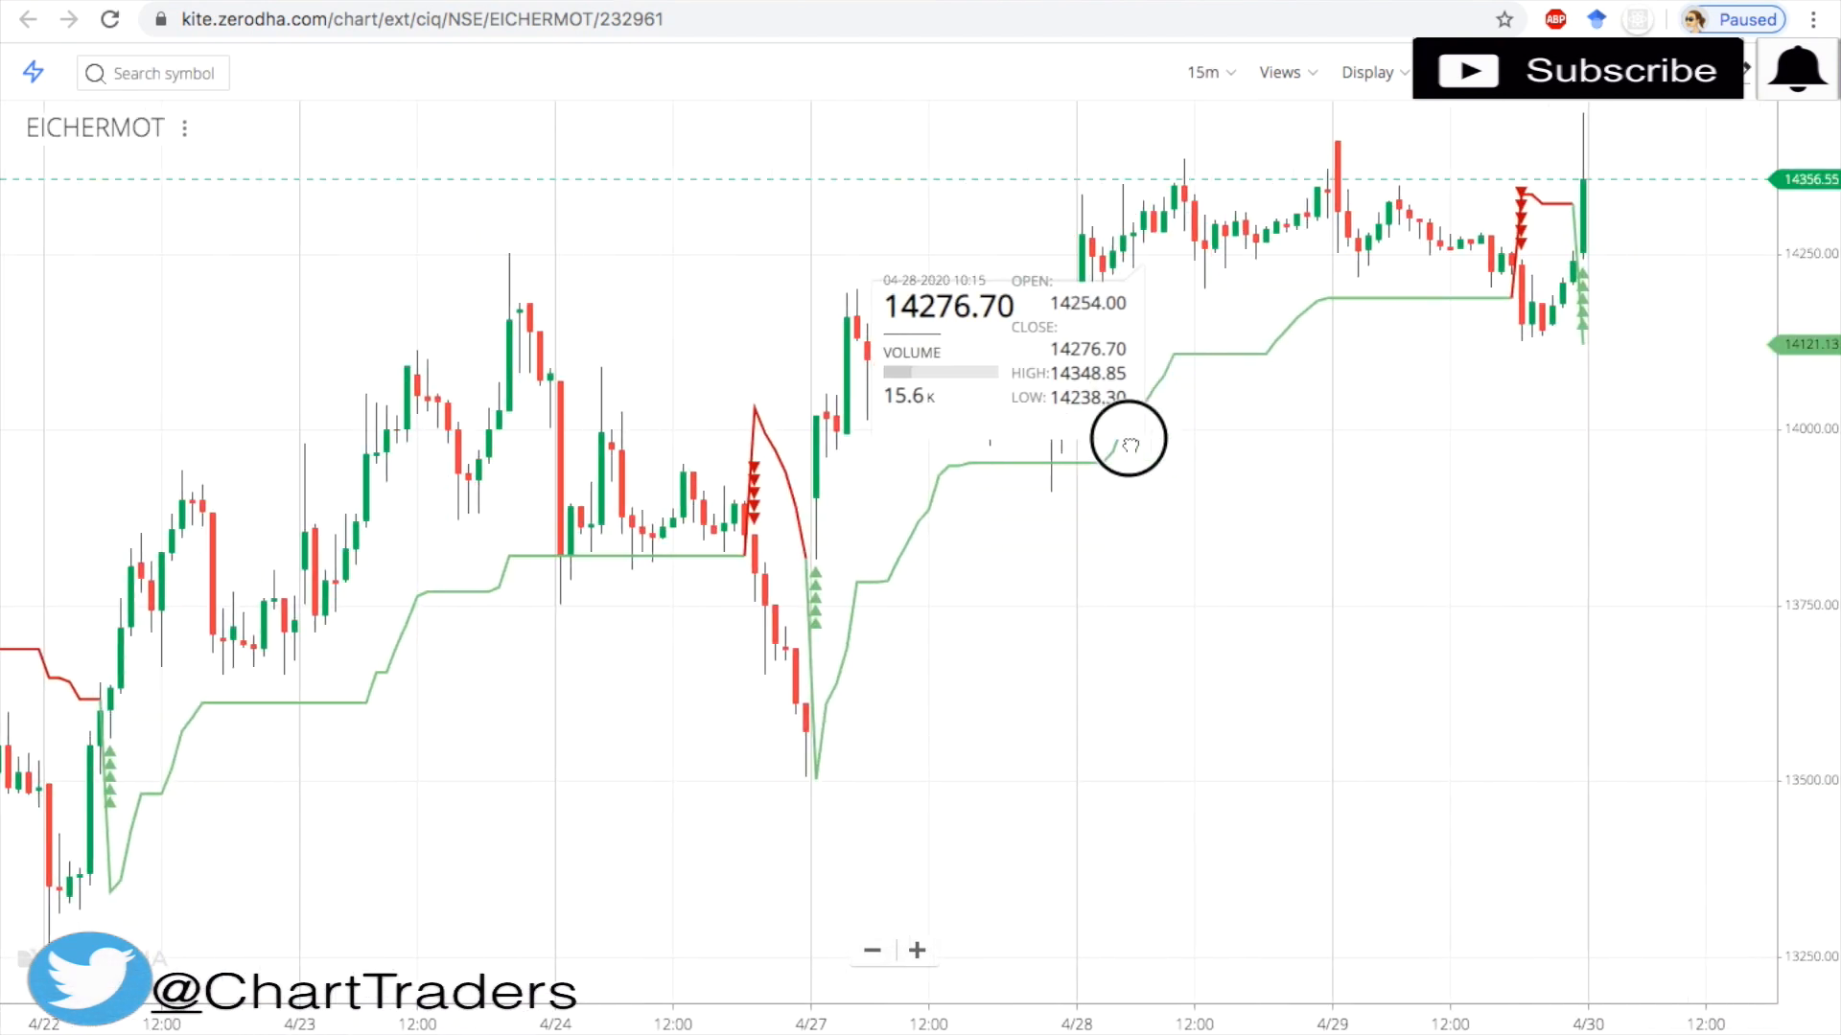
pyautogui.scroll(3, 939, 838)
pyautogui.scroll(3, 939, 838)
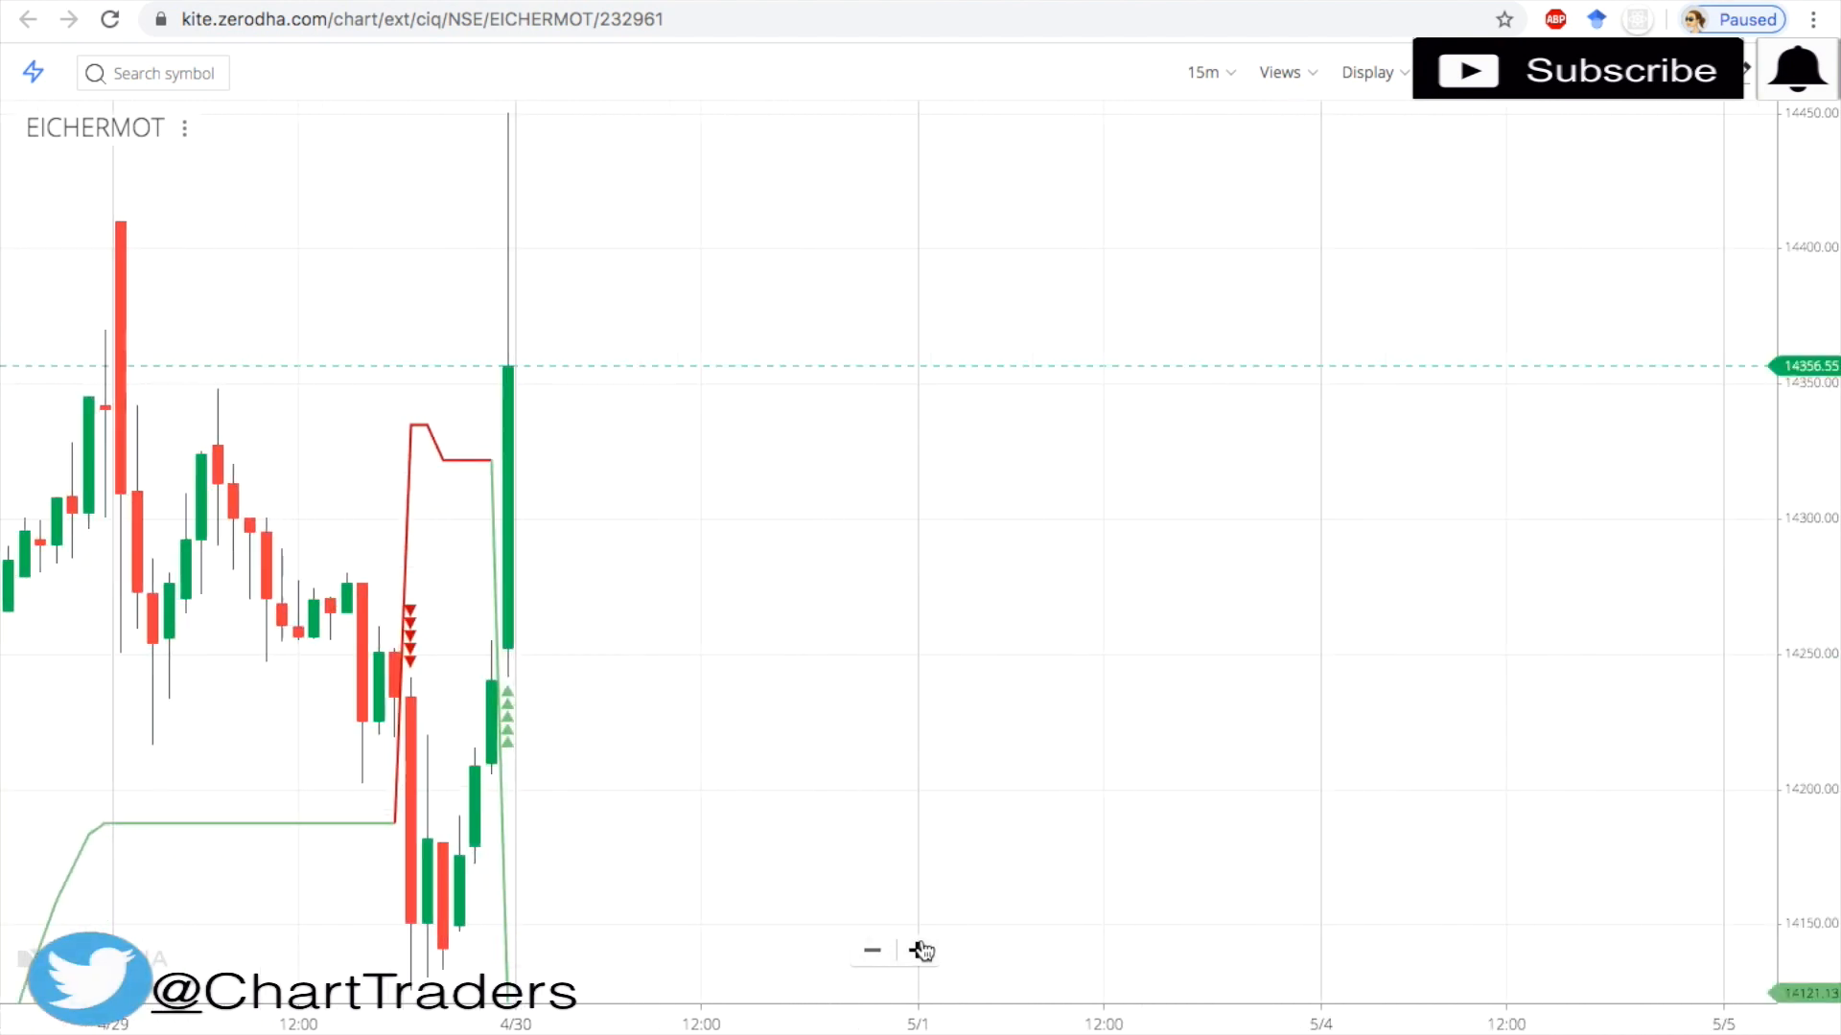
pyautogui.scroll(3, 940, 837)
pyautogui.scroll(2, 719, 791)
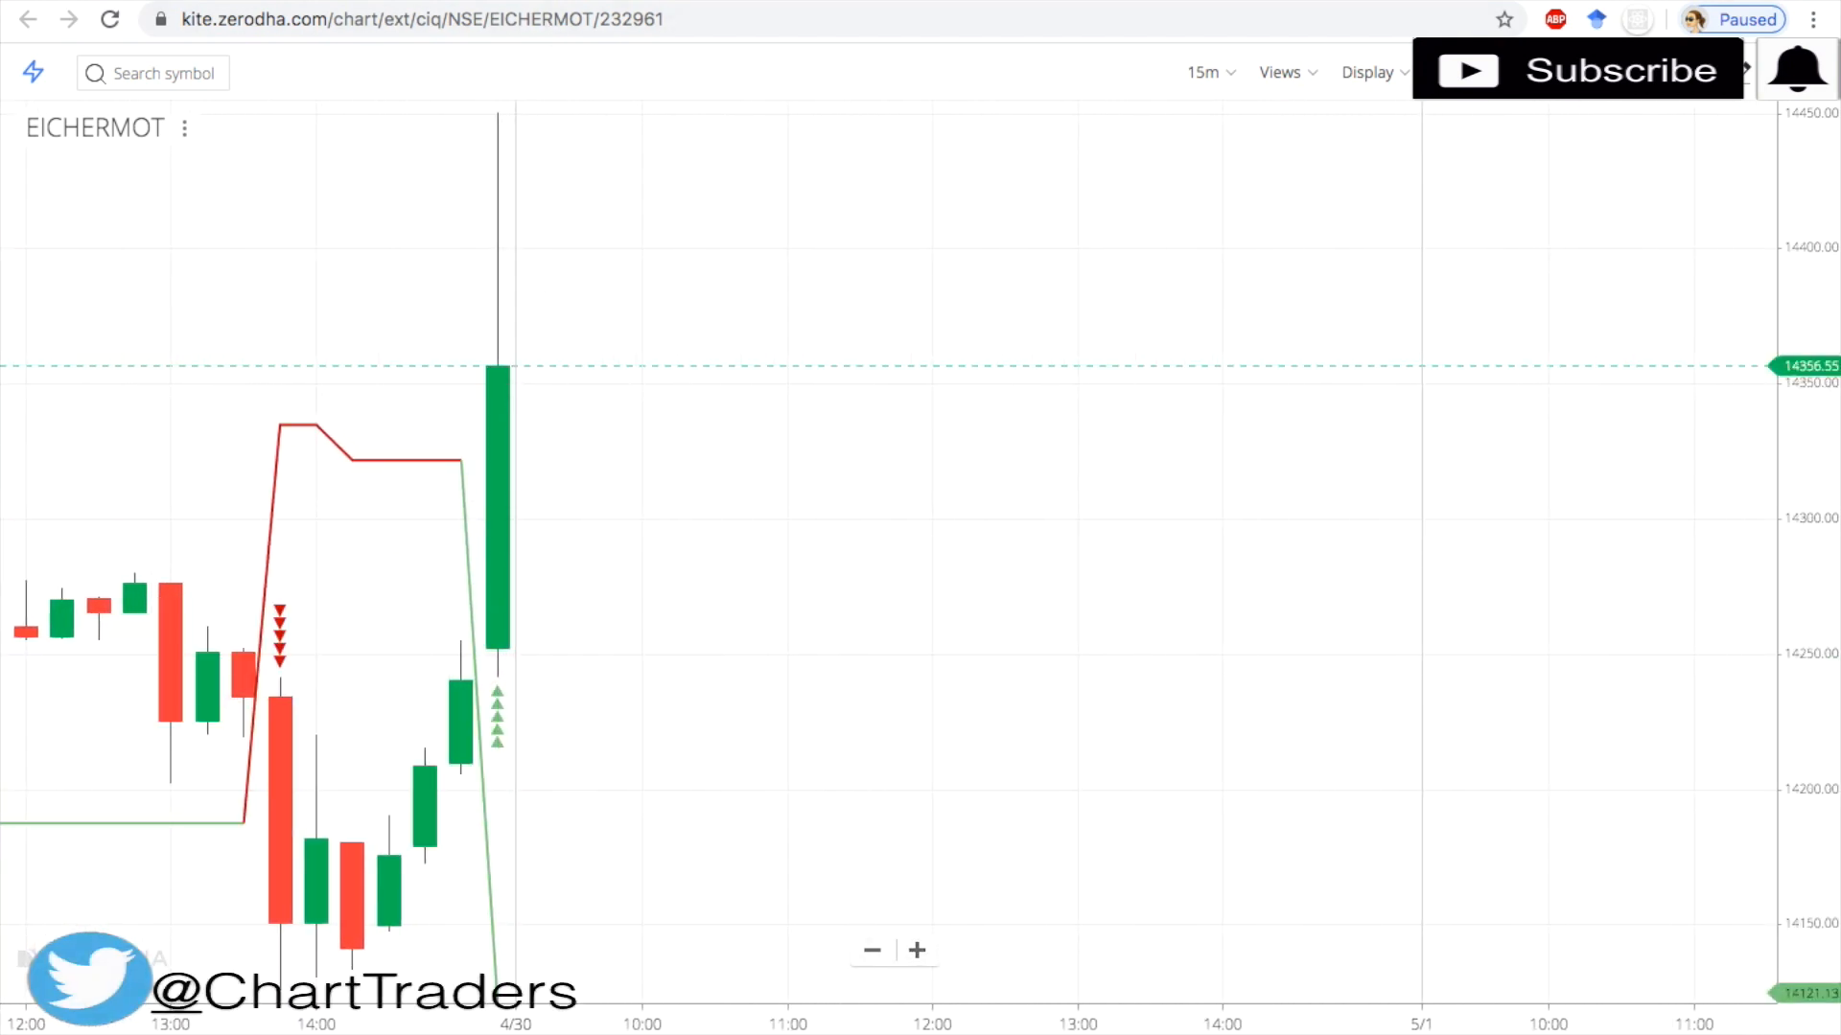
# Switch back to the Streak scanner listing EICHERMOT in its 15-minute results.
pyautogui.click(210, 30)
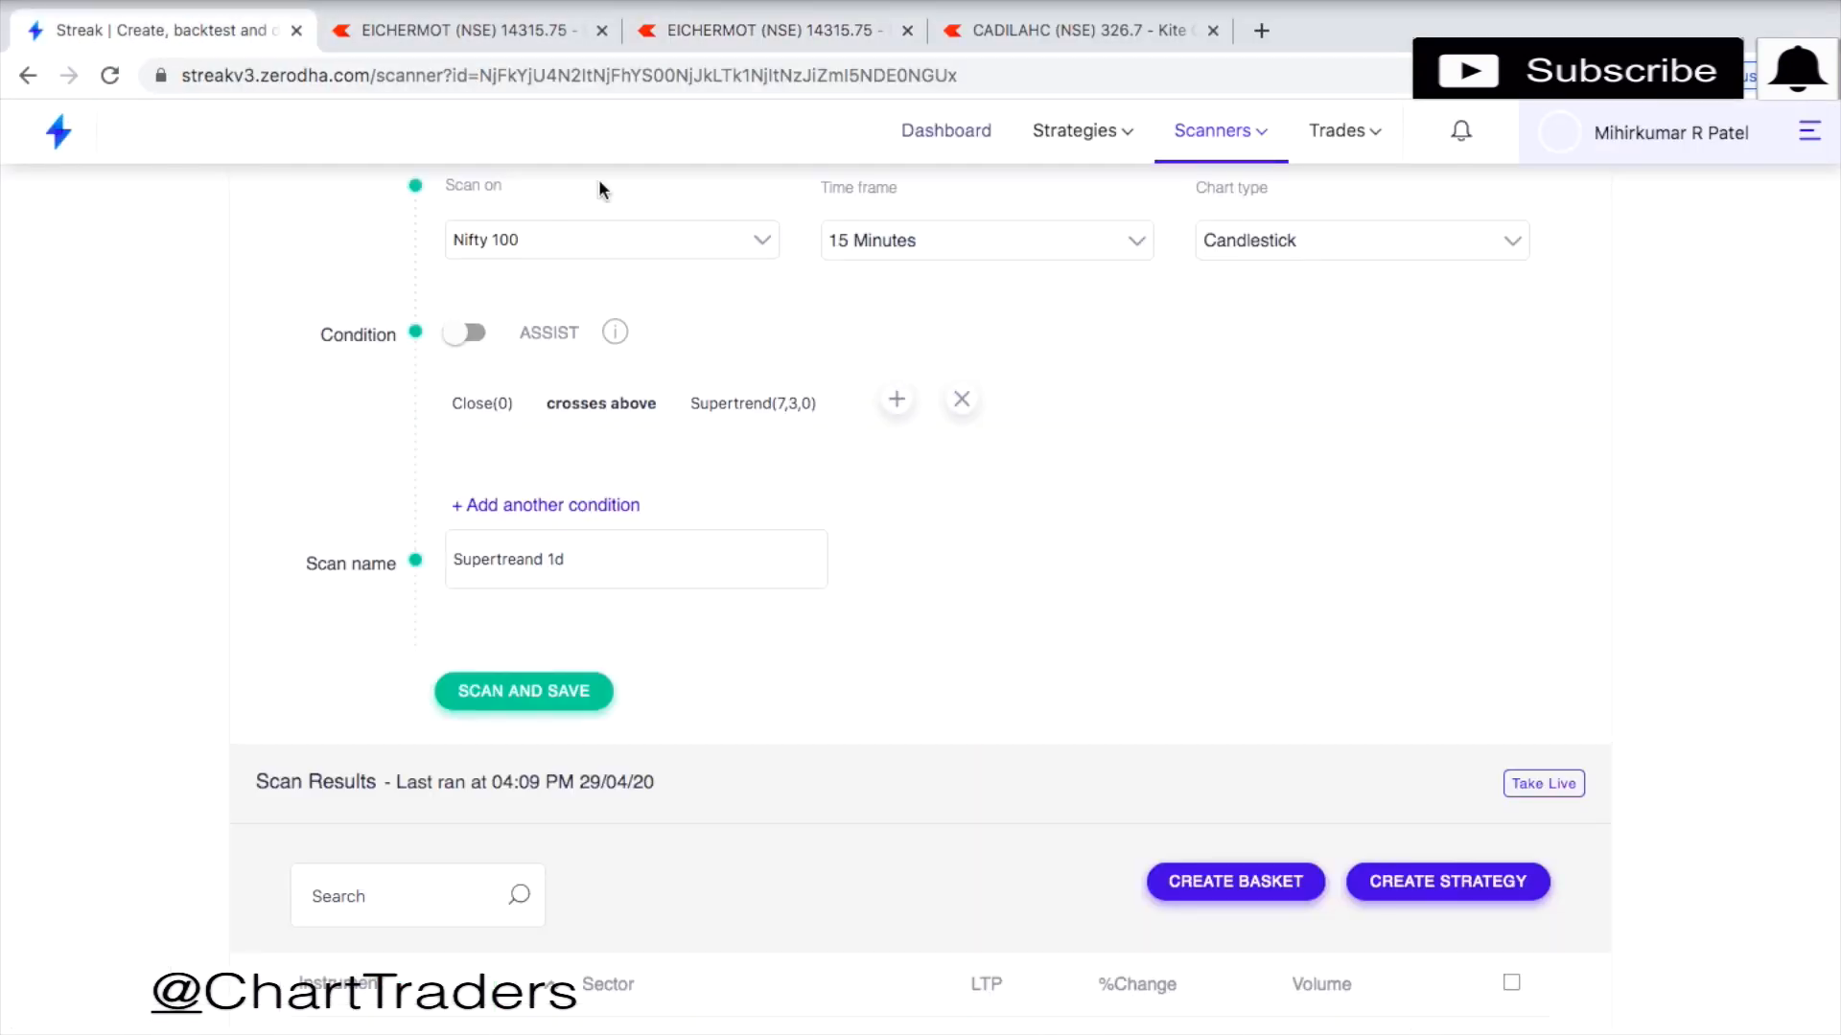